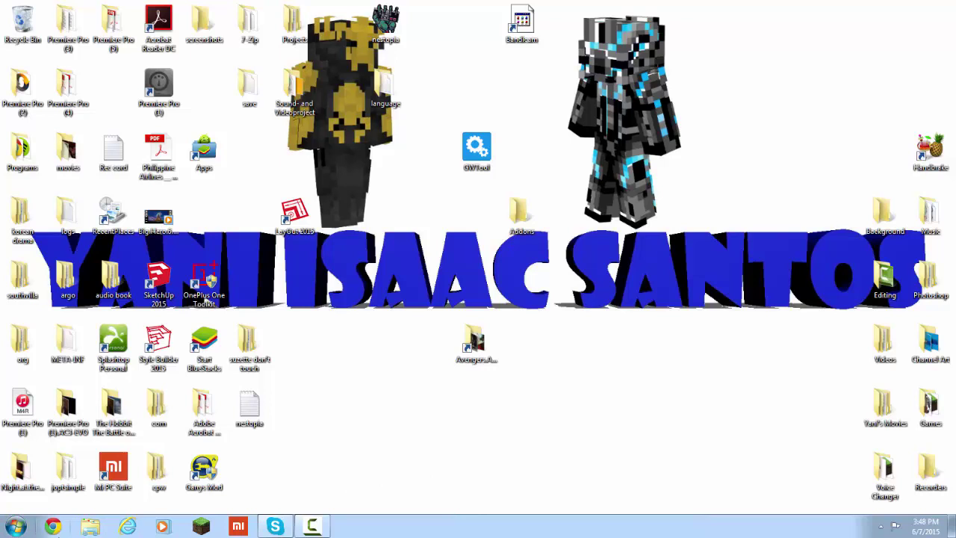
Step: Launch Chrome and close the Yahoo Search and Google tabs, leaving one fresh tab
left_click(64, 528)
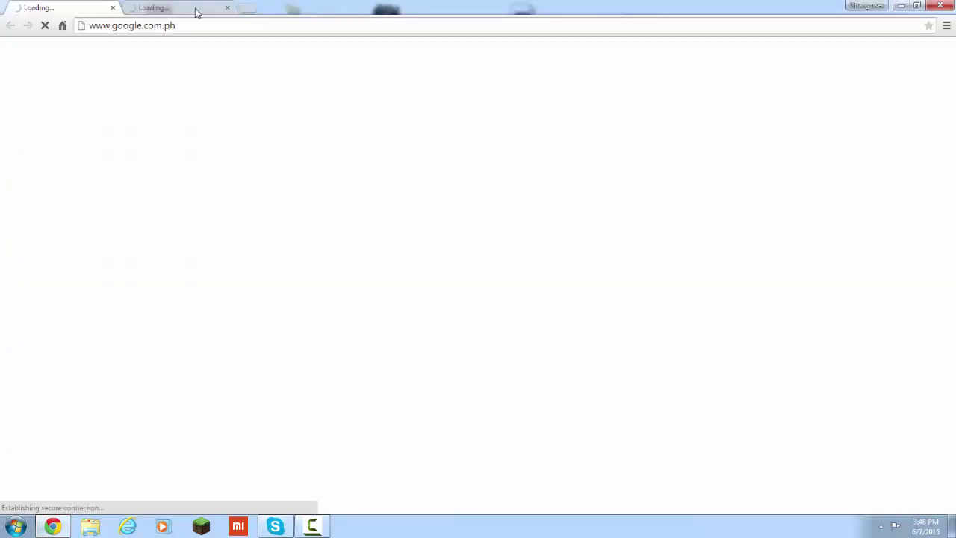
left_click(228, 8)
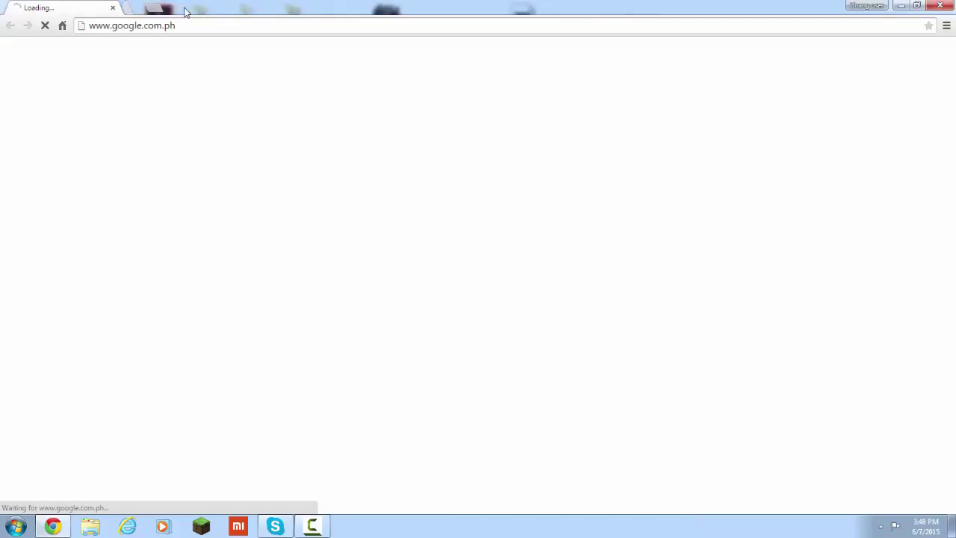
left_click(127, 7)
left_click(114, 7)
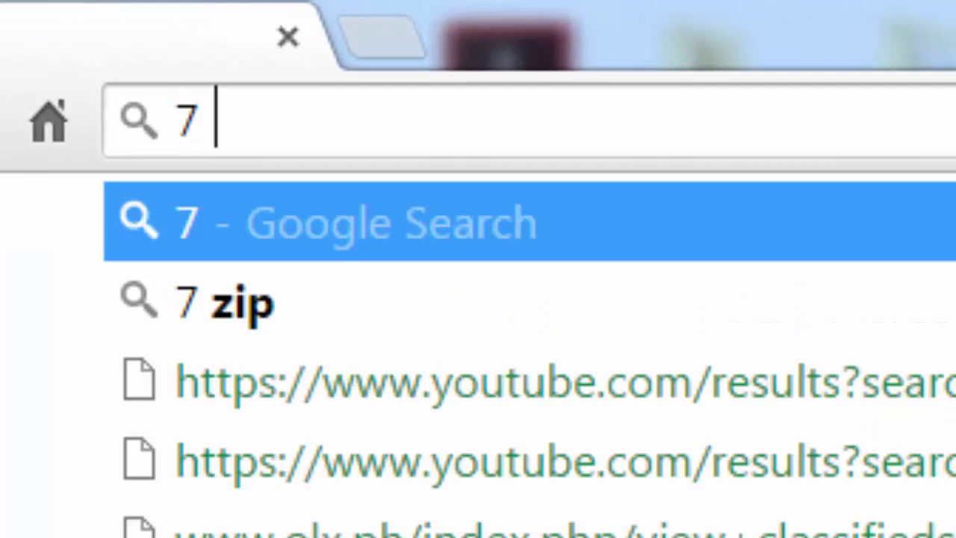
type("z")
key("BackSpace")
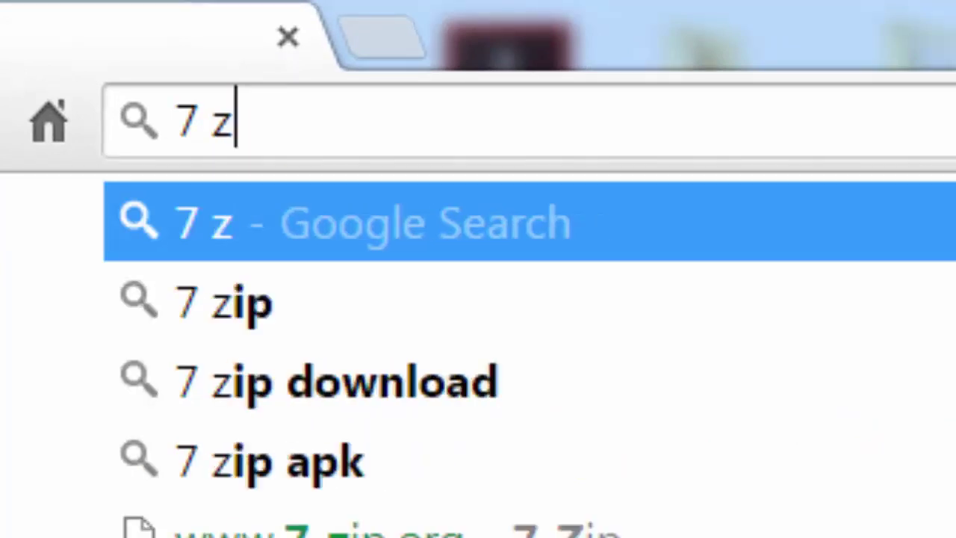
key("BackSpace")
key("BackSpace")
key("BackSpace")
type("www.")
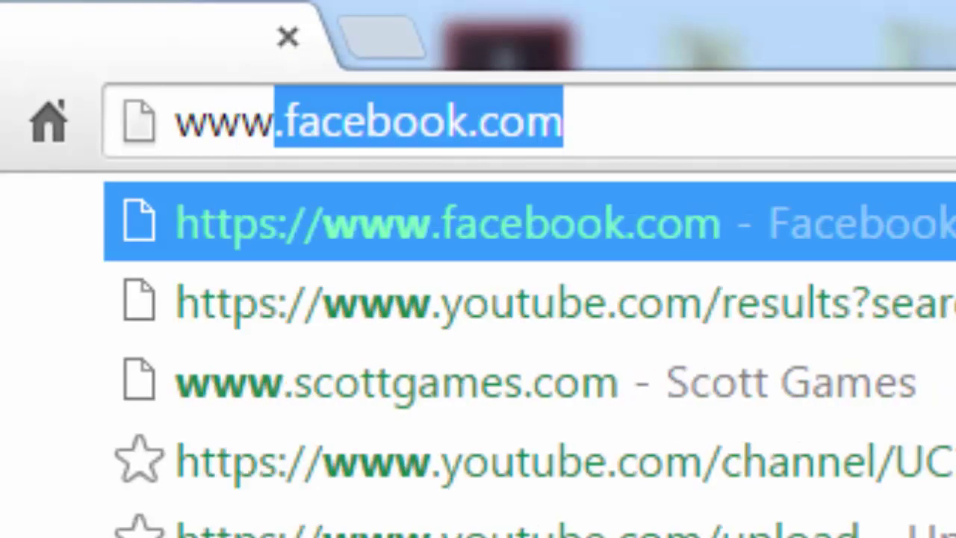
type(".")
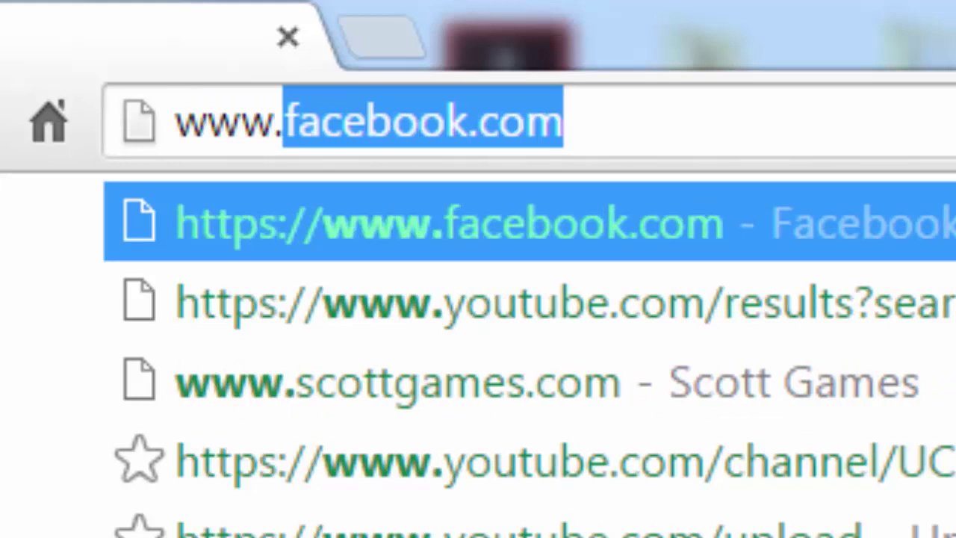
type("7")
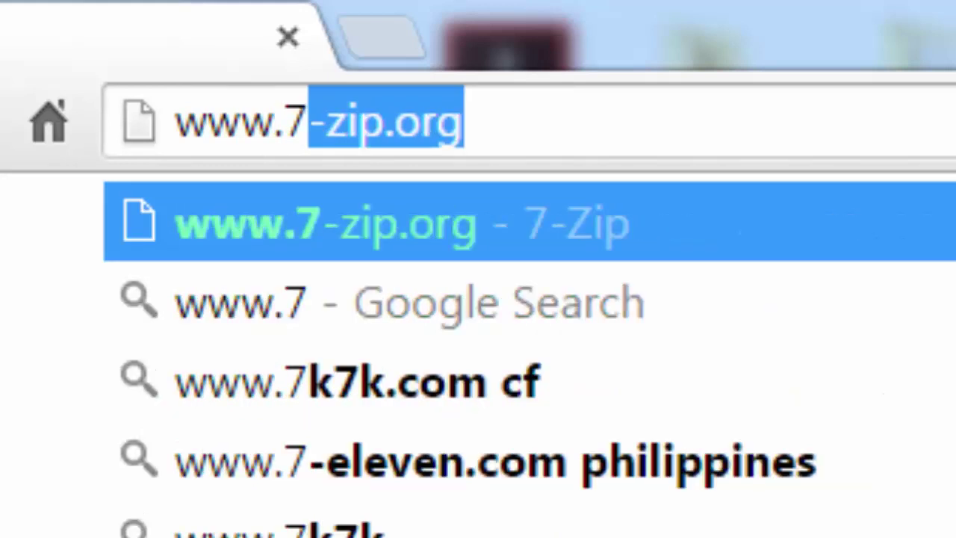
type("zip")
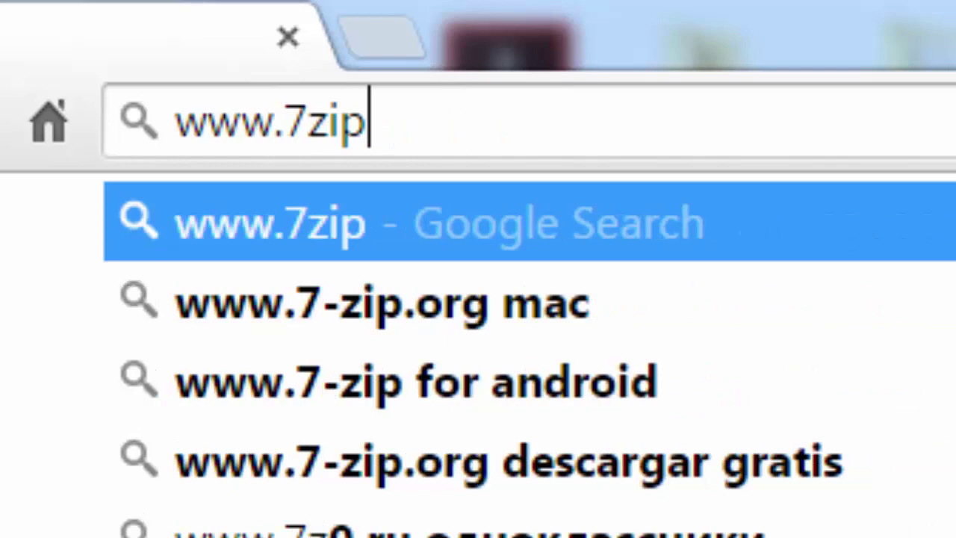
type(".org")
key("Return")
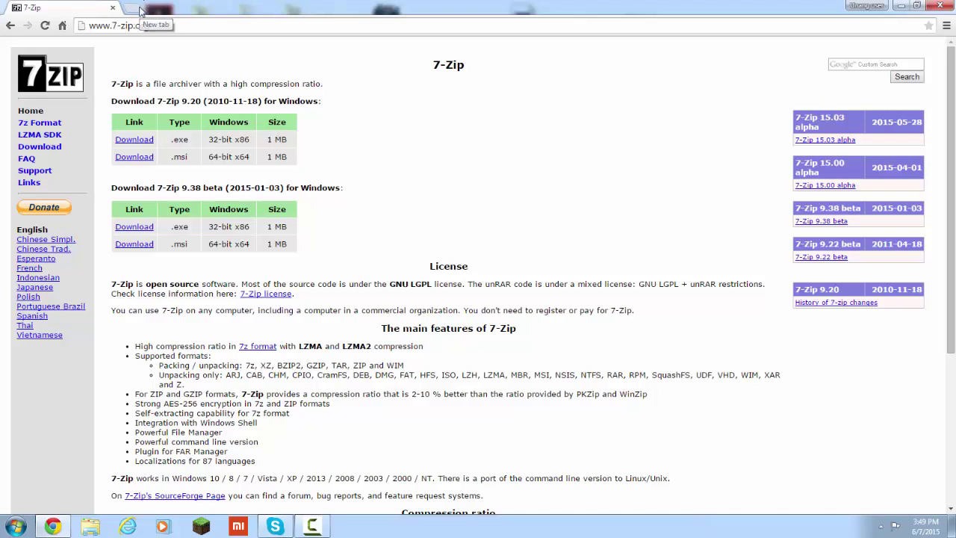
Step: Replace the 7-Zip tab with a new tab and search Google for 'gw tool'
left_click(134, 9)
left_click(113, 8)
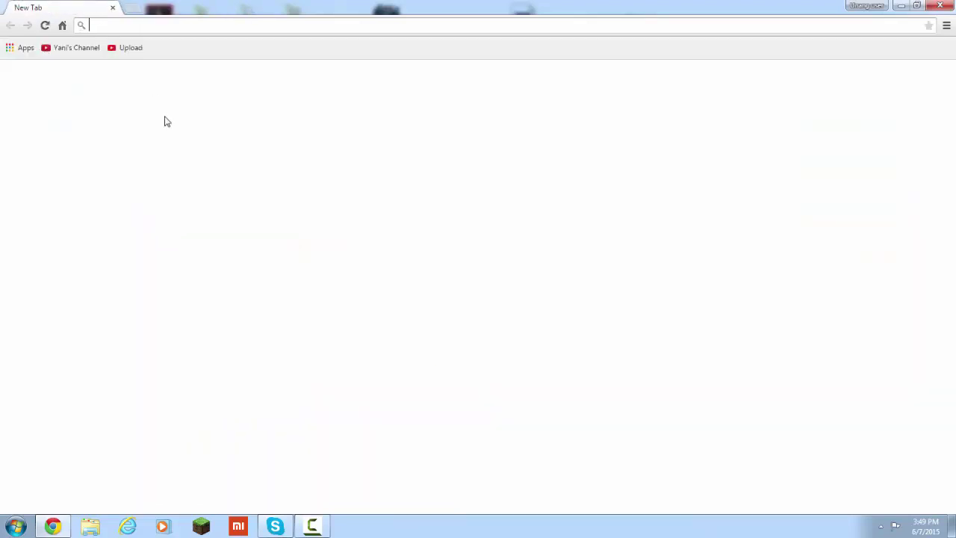
type("ww")
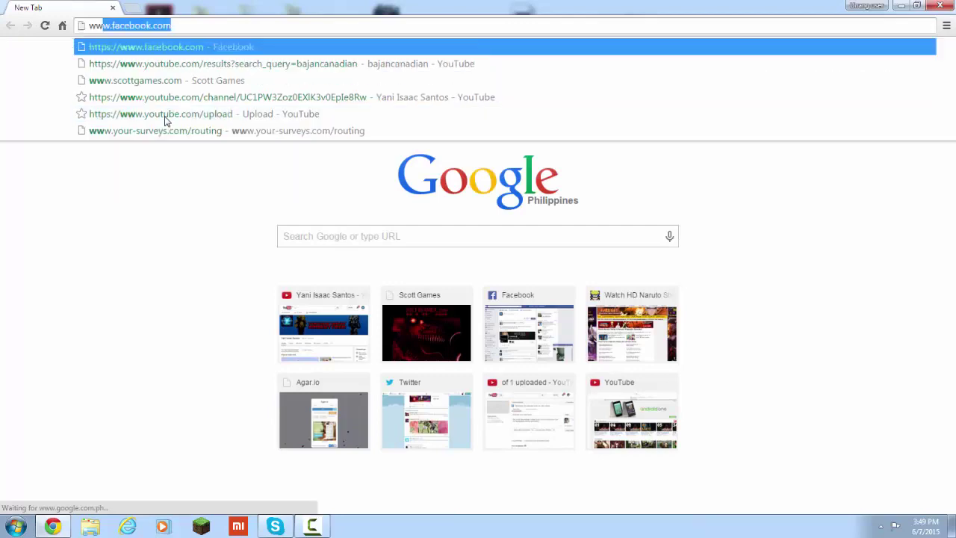
type("w")
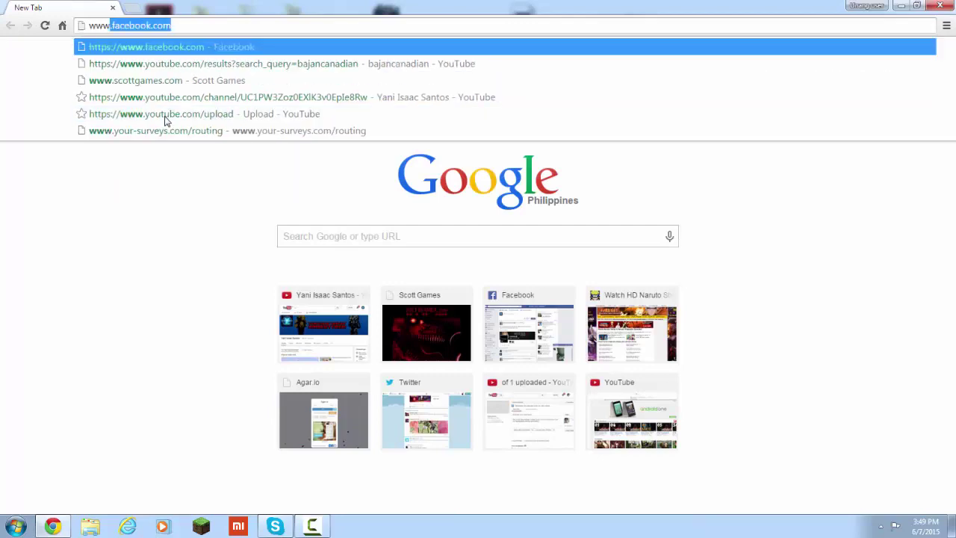
key("BackSpace")
key("BackSpace")
key("BackSpace")
key("BackSpace")
type("G")
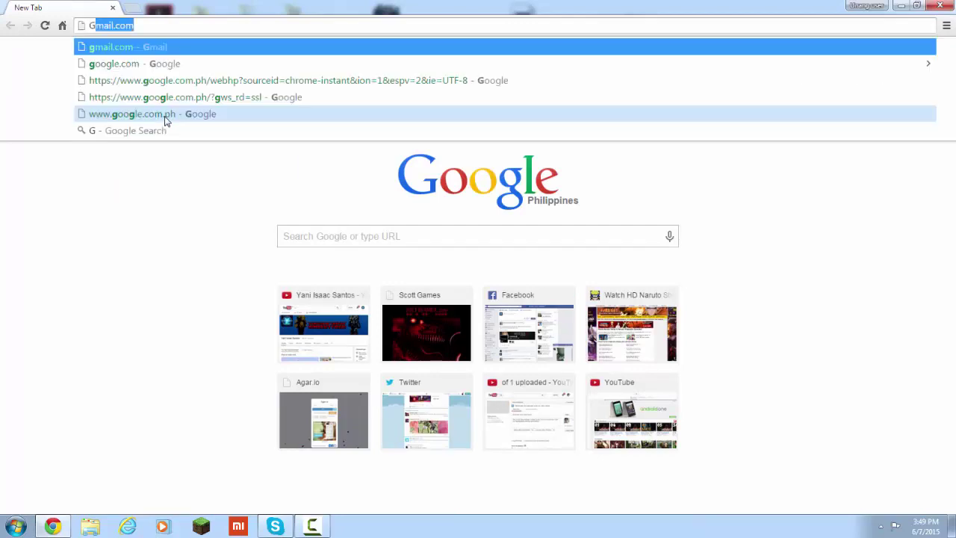
type("w")
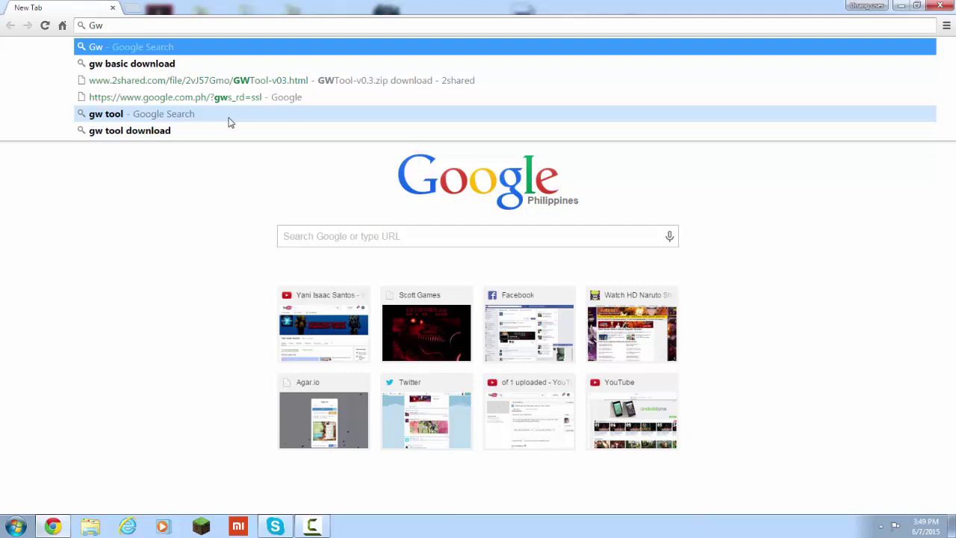
left_click(229, 118)
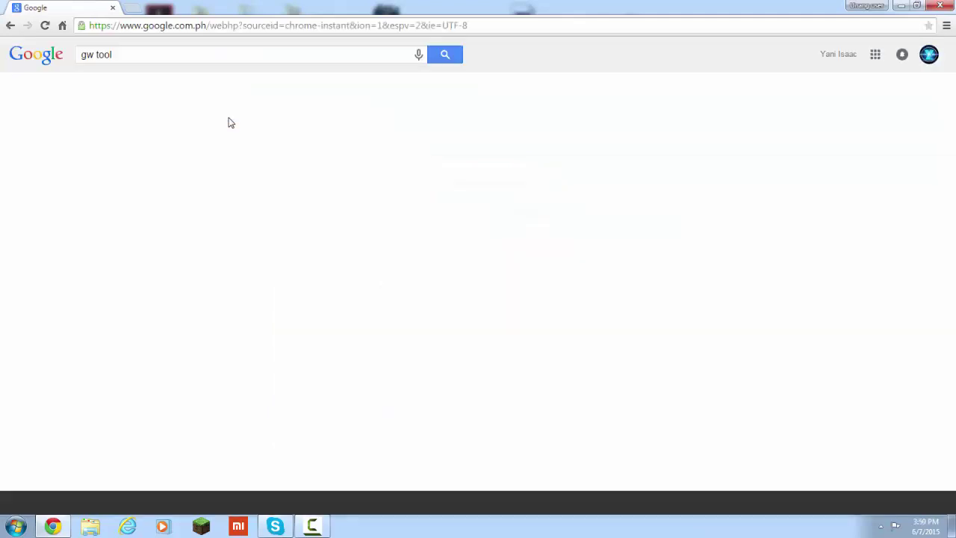
Step: Refine the search to 'gw tool download' and browse the results for the GWTool download
scroll(183, 188, "down", 6)
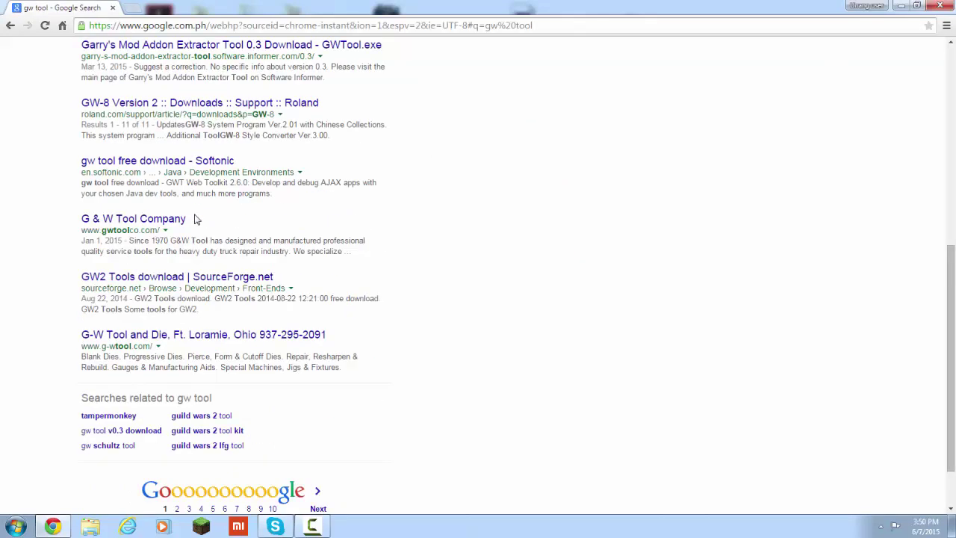
scroll(197, 218, "up", 2)
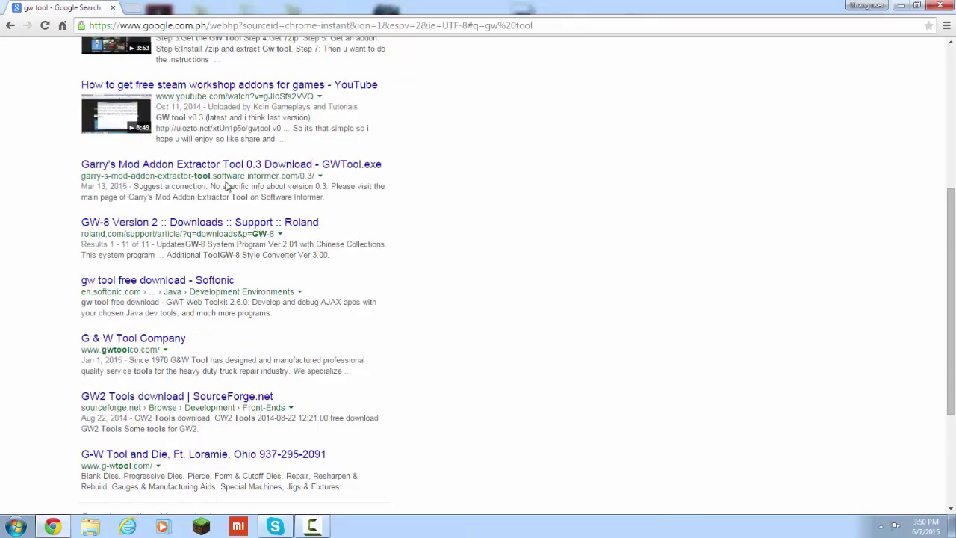
scroll(241, 190, "down", 1)
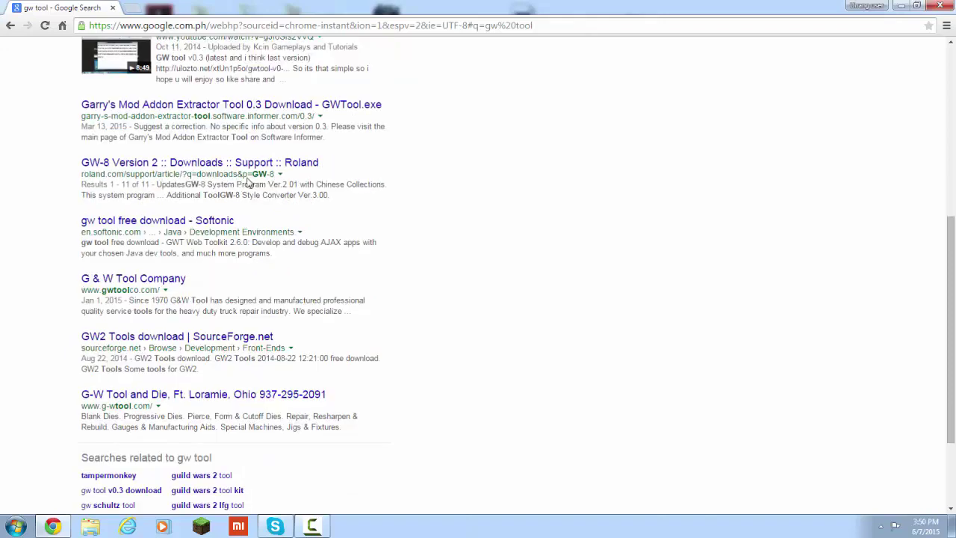
scroll(248, 182, "up", 3)
scroll(224, 127, "up", 3)
left_click(175, 52)
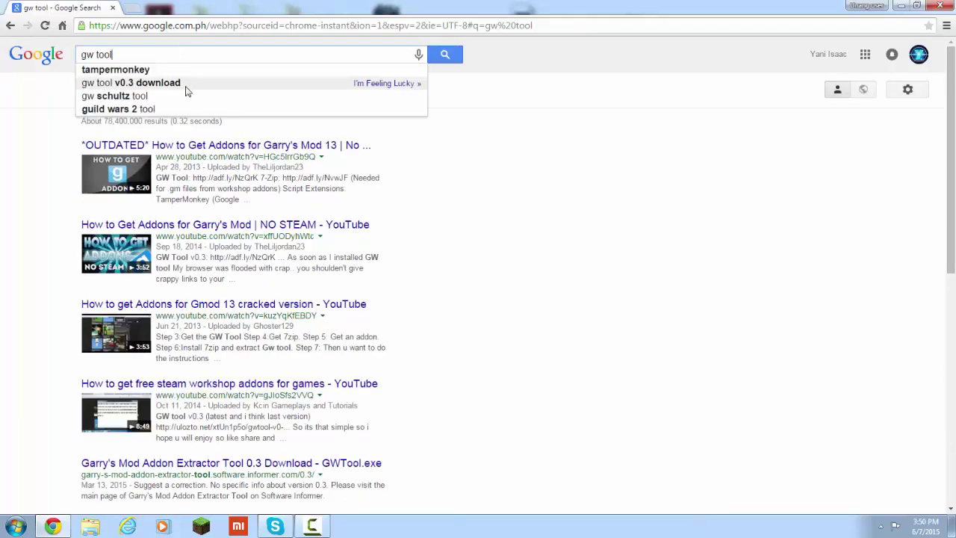
type(" d")
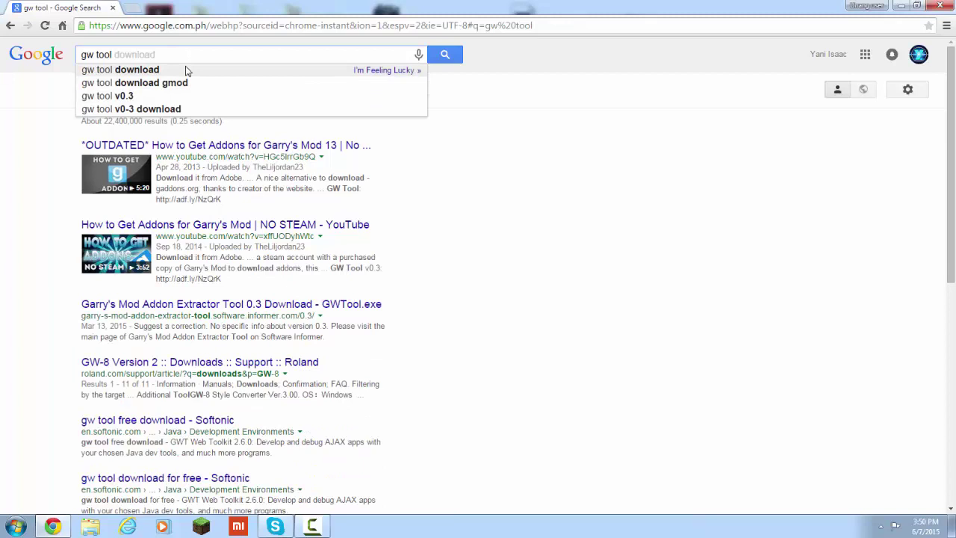
left_click(187, 71)
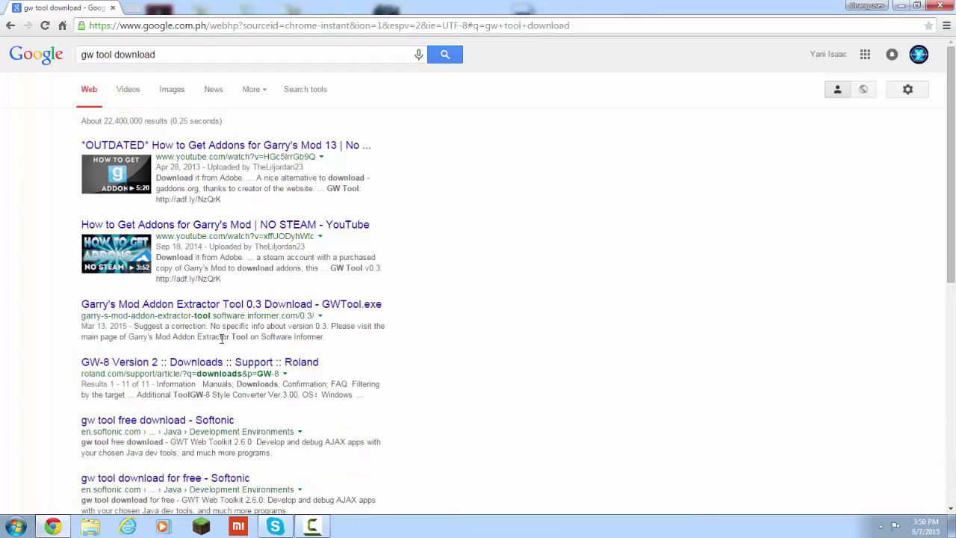
scroll(221, 345, "down", 3)
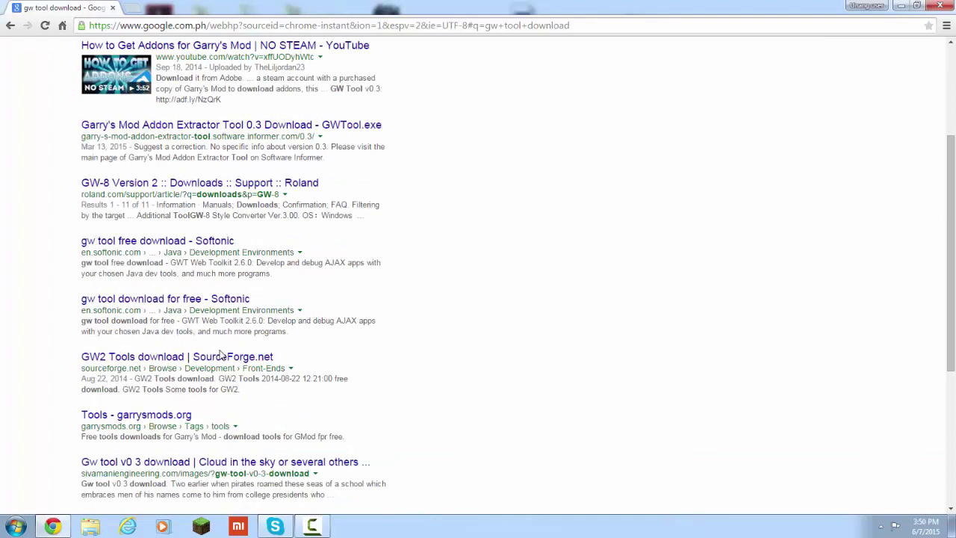
scroll(222, 355, "down", 1)
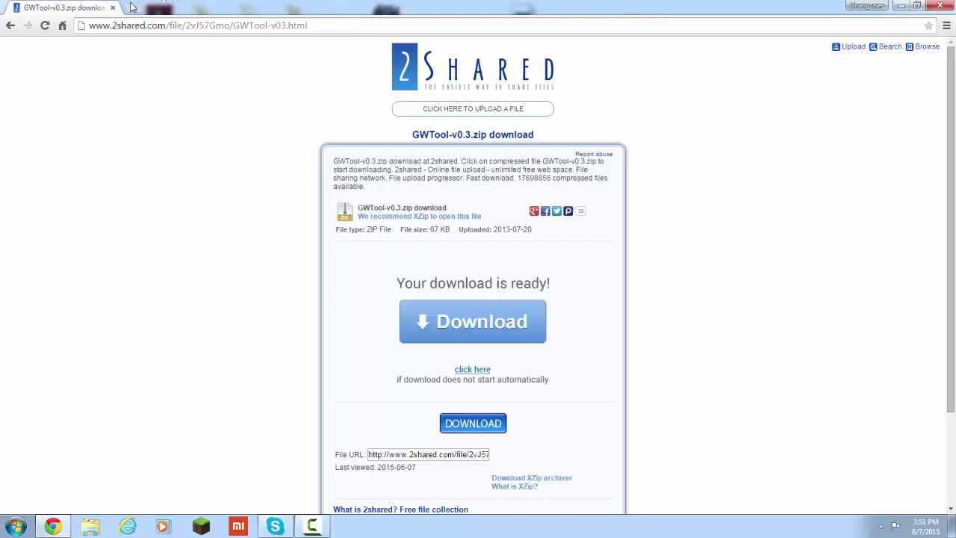
Step: Swap the 2shared tab for a blank new tab and check the desktop's 7-Zip folder
left_click(125, 8)
left_click(112, 8)
double_click(314, 6)
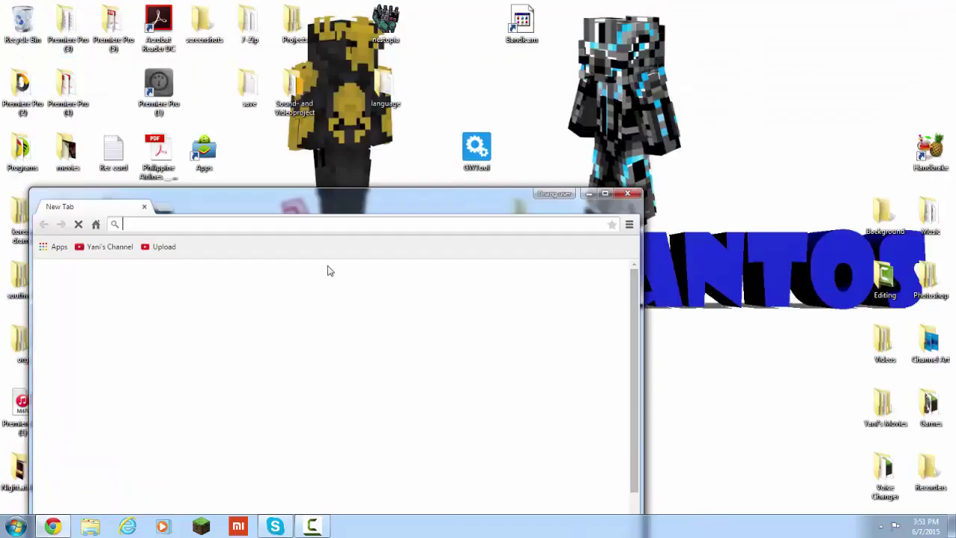
left_click_drag(343, 202, 441, 416)
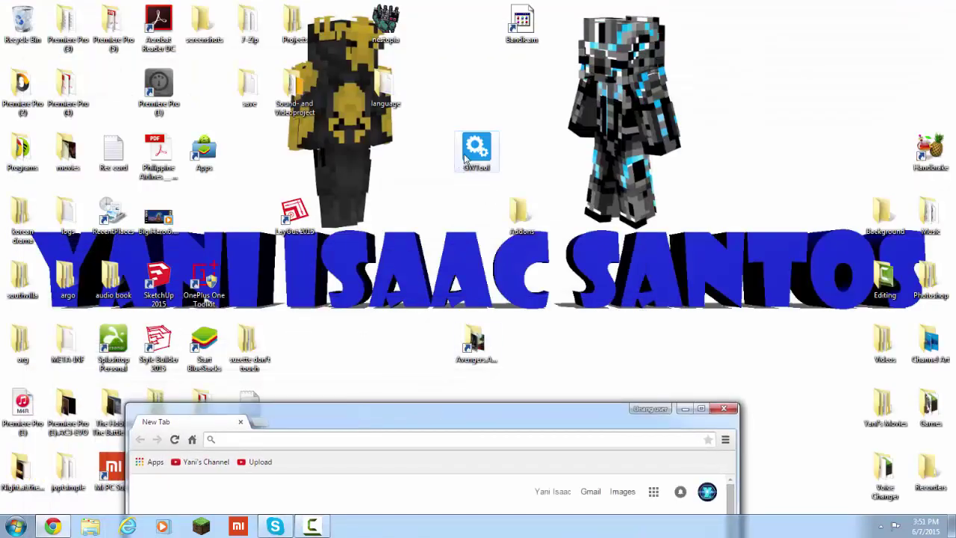
double_click(249, 23)
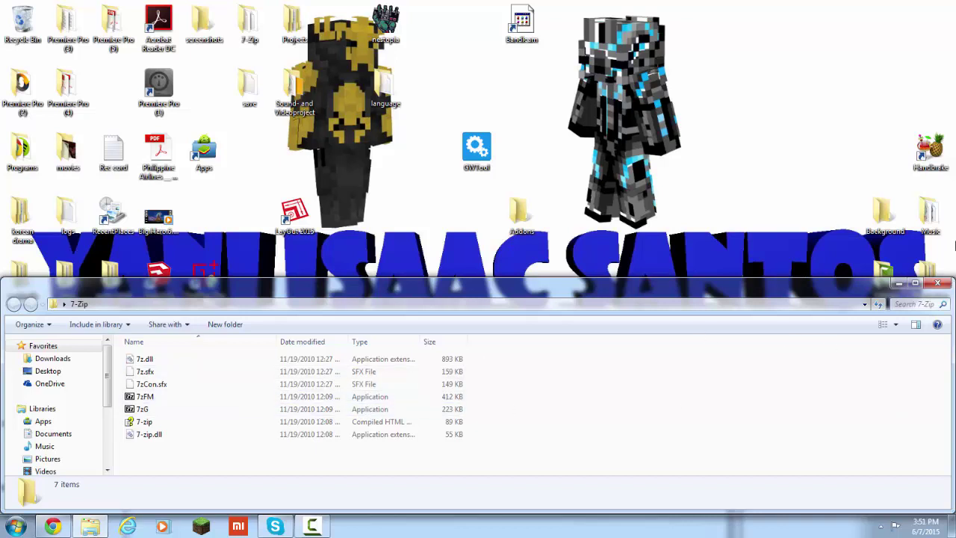
left_click(940, 289)
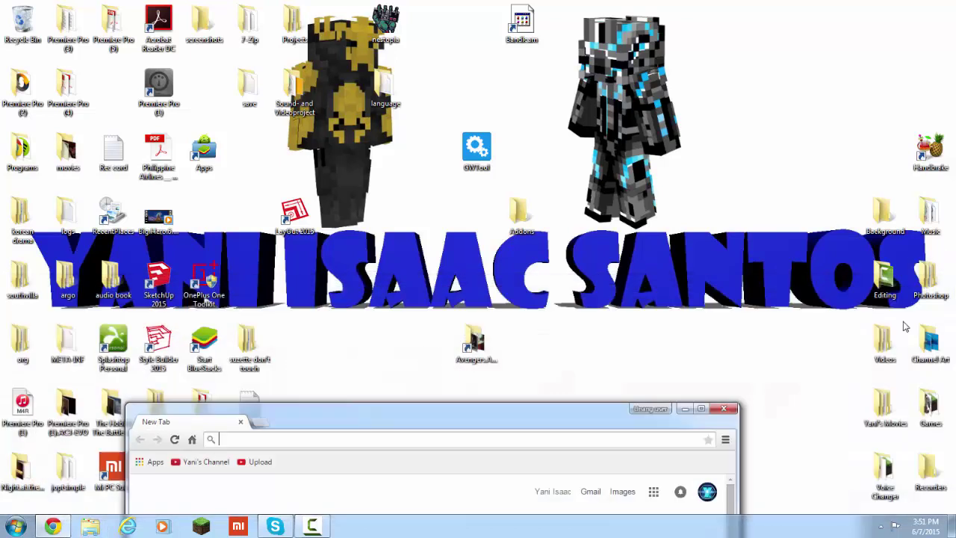
Step: Maximize, restore and reposition the Chrome window on the desktop
left_click(703, 410)
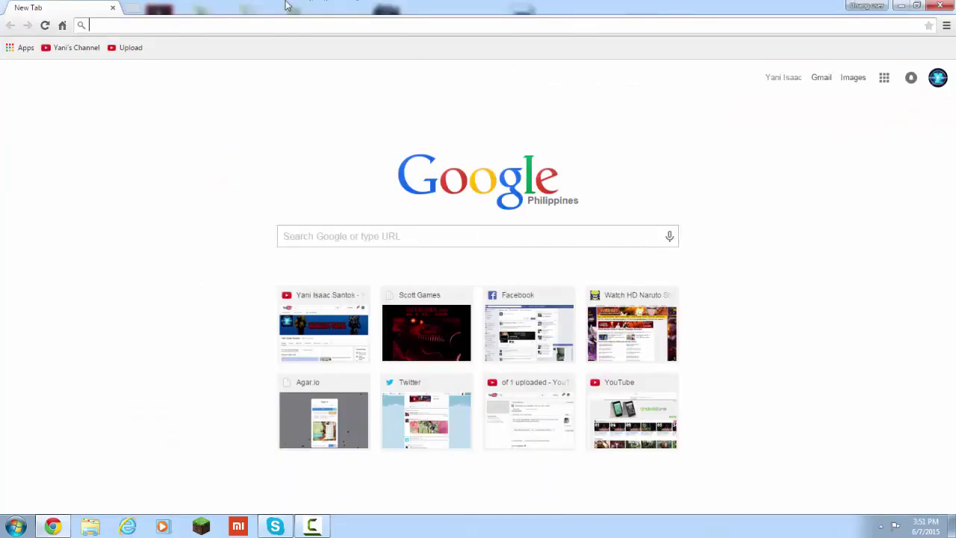
double_click(327, 13)
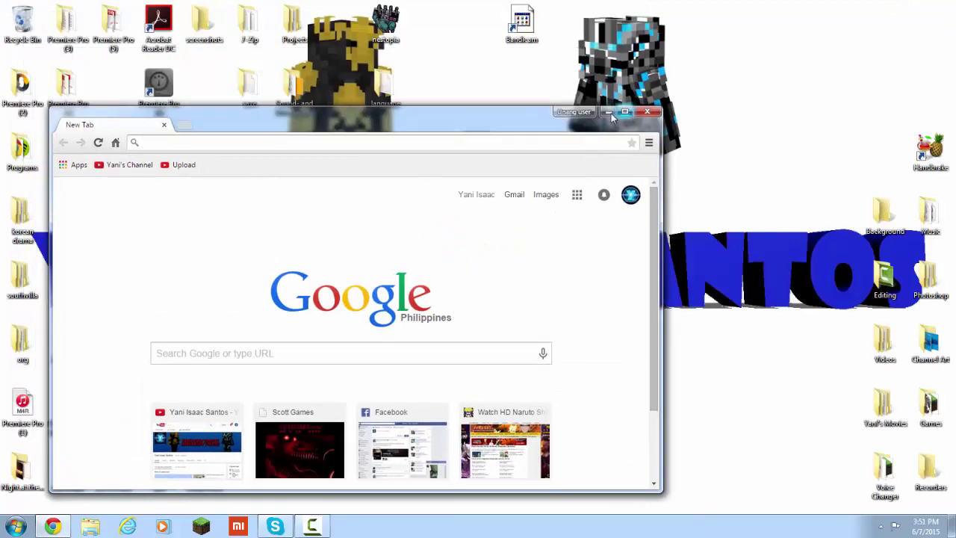
left_click_drag(586, 125, 587, 198)
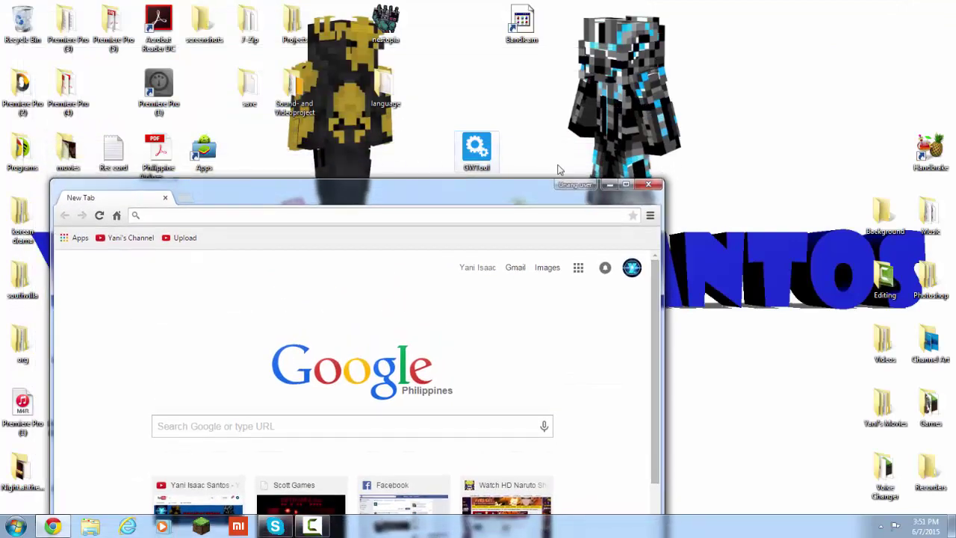
left_click(626, 184)
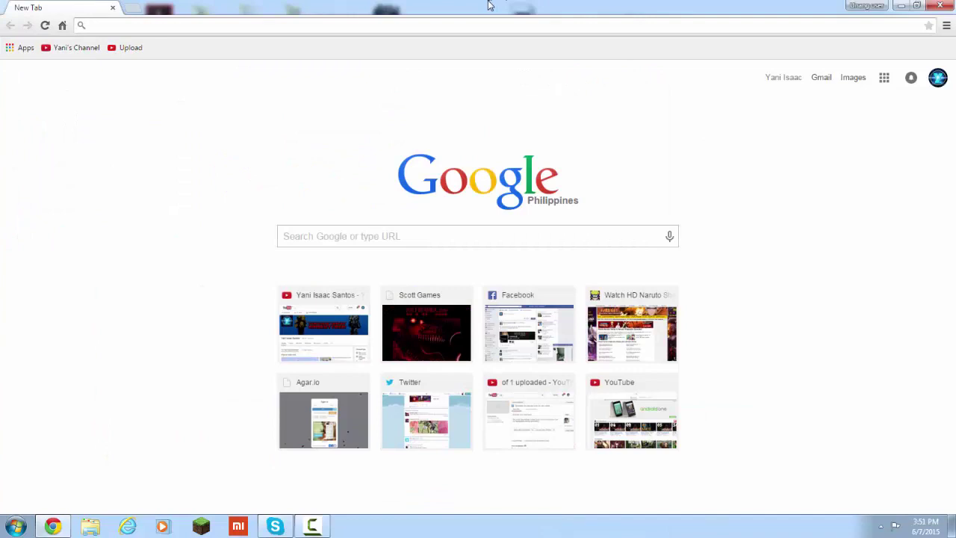
left_click_drag(490, 6, 466, 144)
Step: Maximize Chrome and search for 'steam workshop gmod'
left_click(736, 146)
type("steam ")
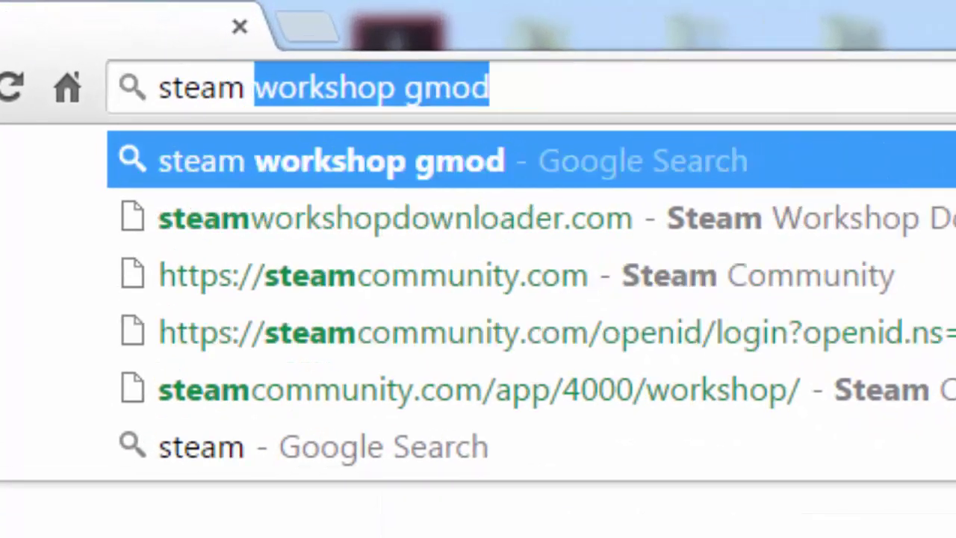
type("ciim")
key("BackSpace")
key("BackSpace")
key("BackSpace")
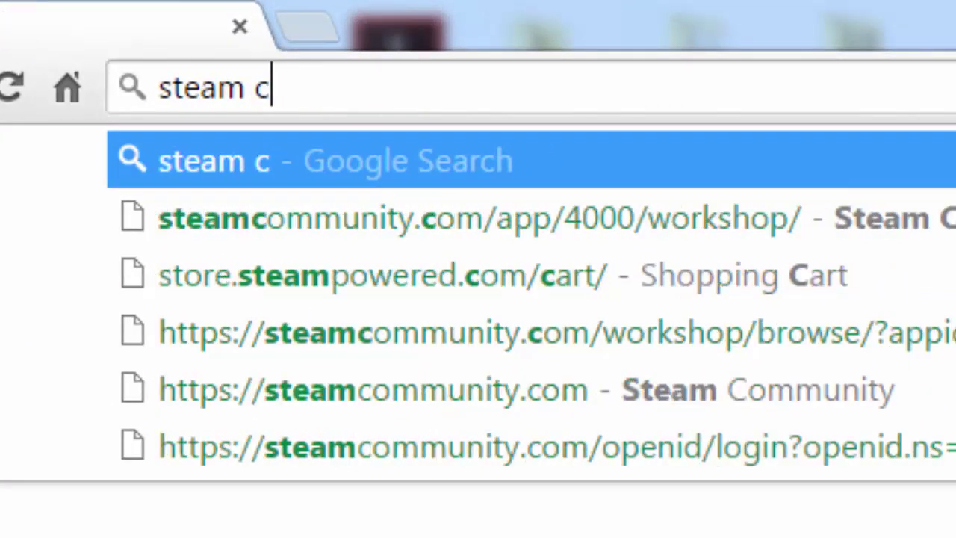
key("BackSpace")
type("eor")
key("BackSpace")
key("BackSpace")
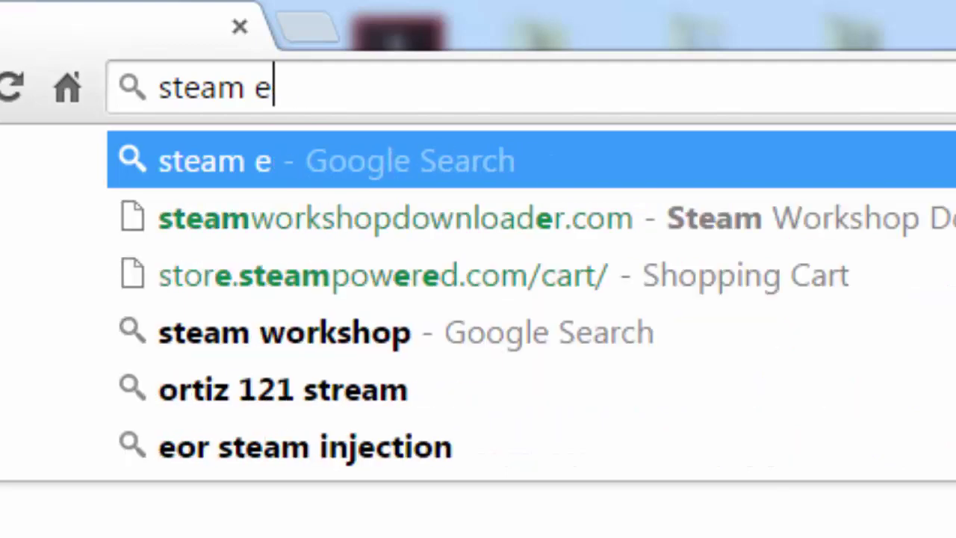
key("BackSpace")
type("wor")
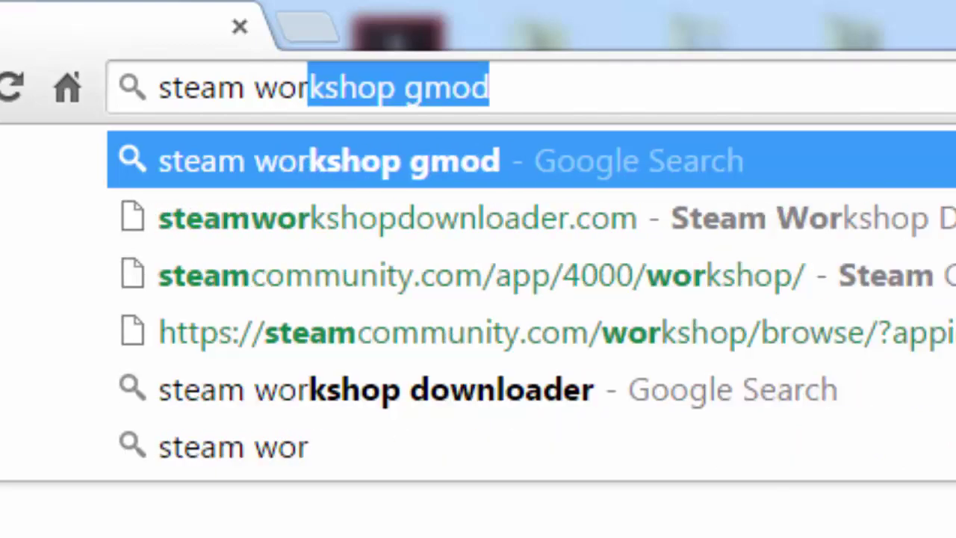
type("kshop gmod")
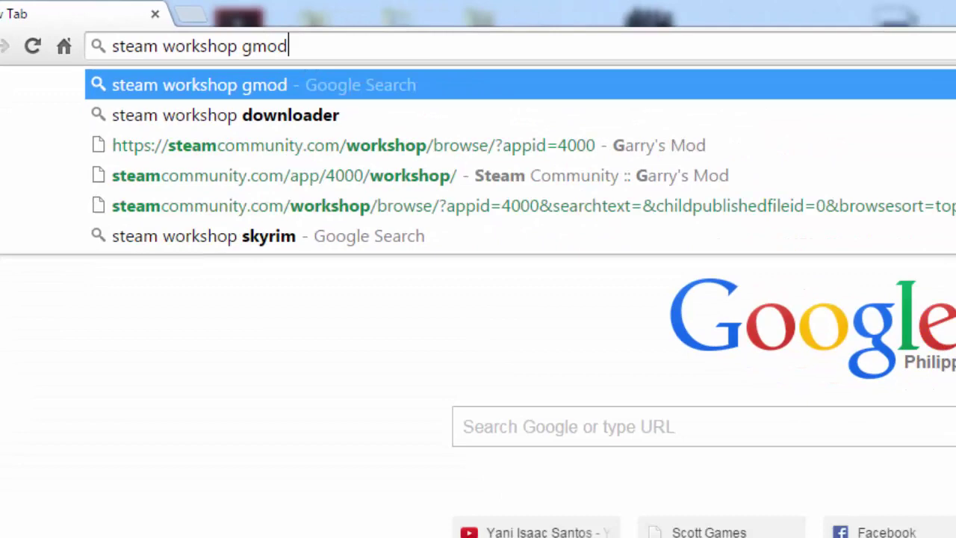
key("Return")
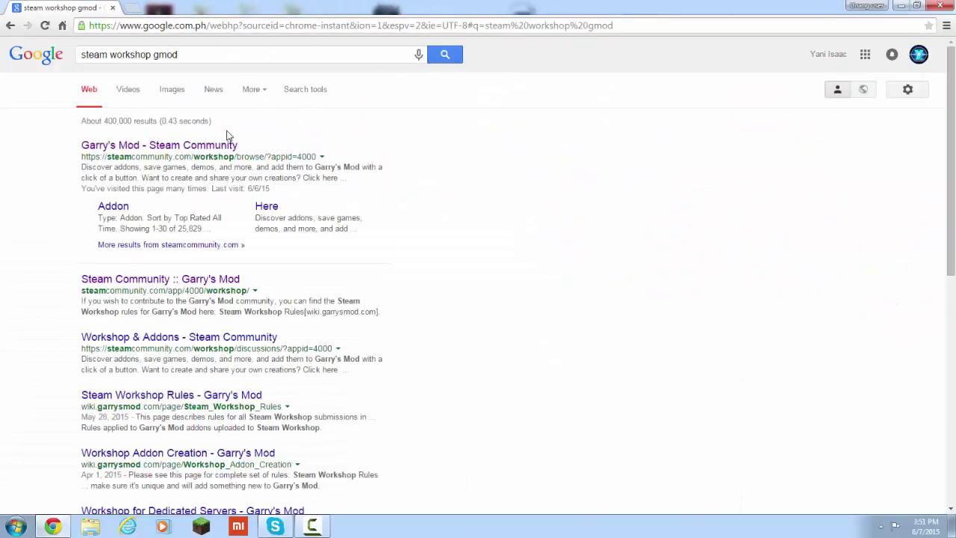
Step: Open the Garry's Mod Steam Community workshop result, plus an extra blank tab
left_click(216, 145)
left_click(131, 8)
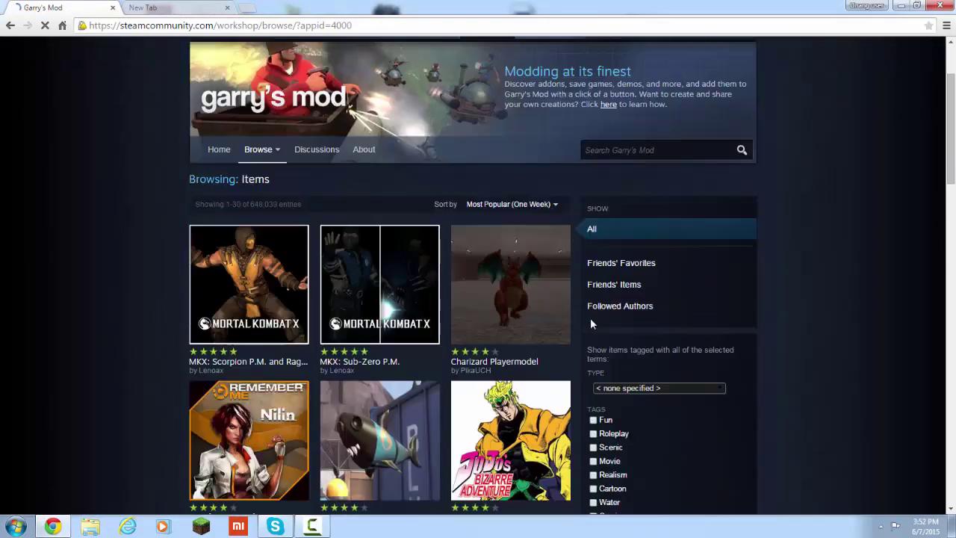
scroll(590, 321, "down", 1)
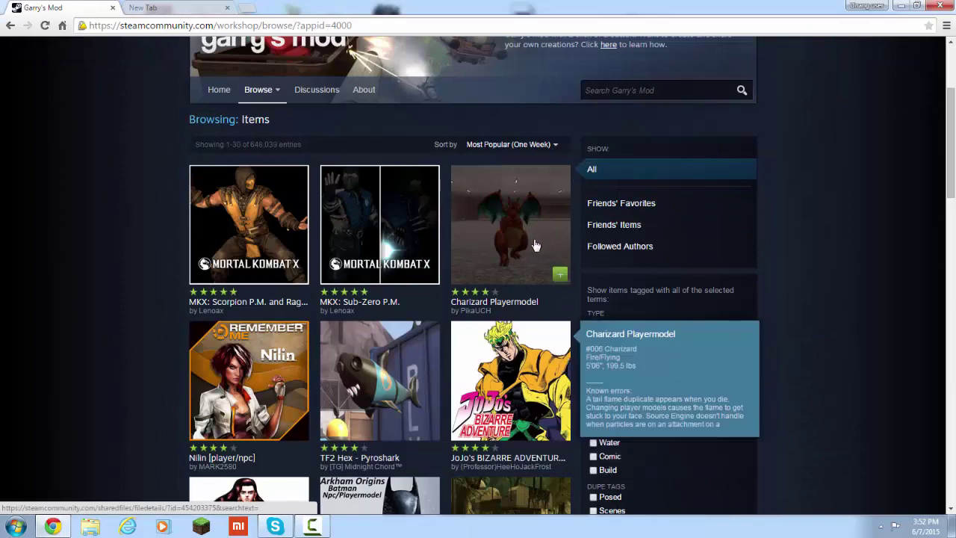
scroll(535, 245, "up", 2)
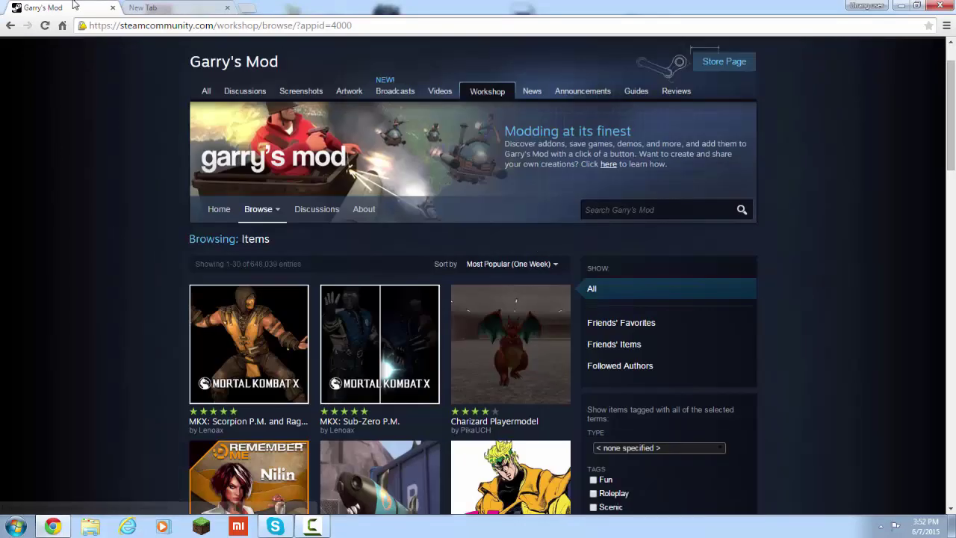
Step: Open the Steam Workshop Downloader site in the blank tab, then return the first tab to earlier results
left_click(160, 6)
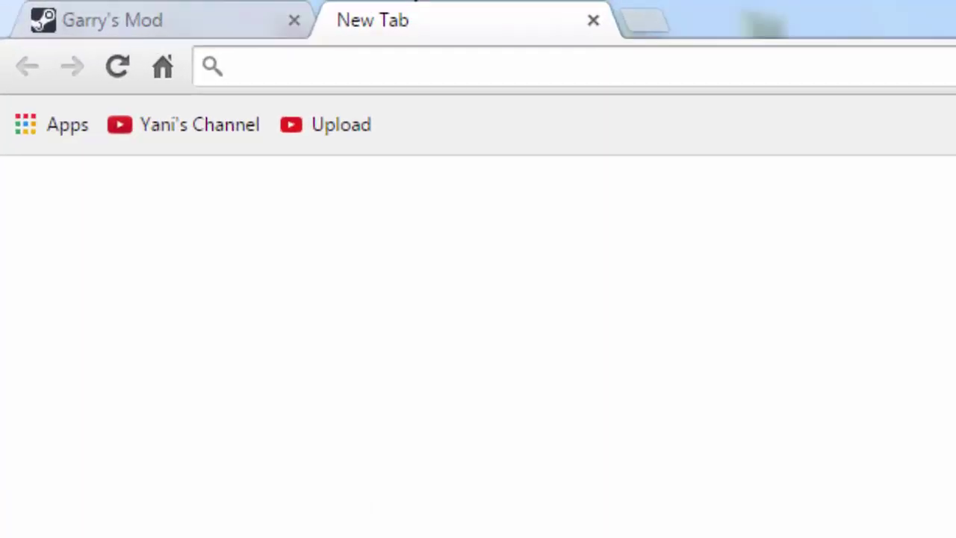
type("steam")
key("BackSpace")
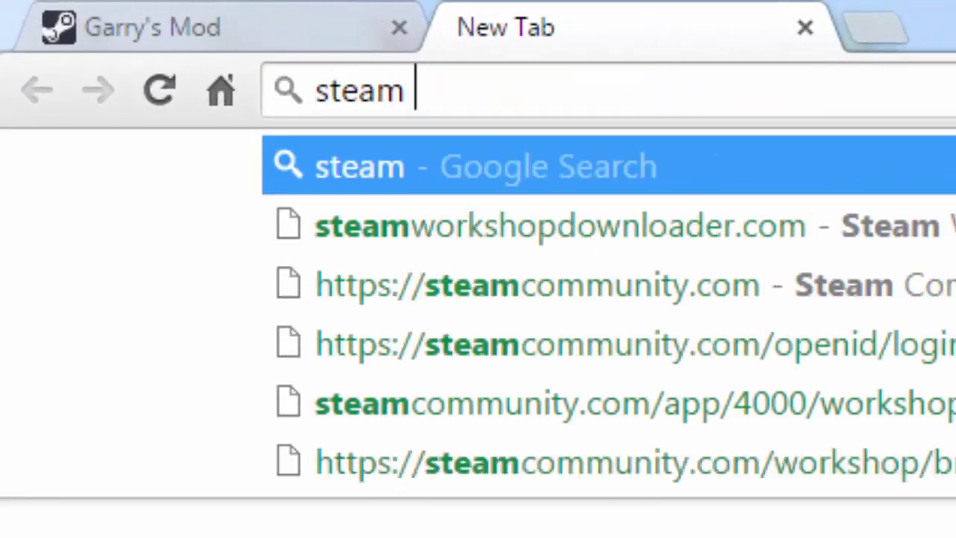
key("BackSpace")
type("m ")
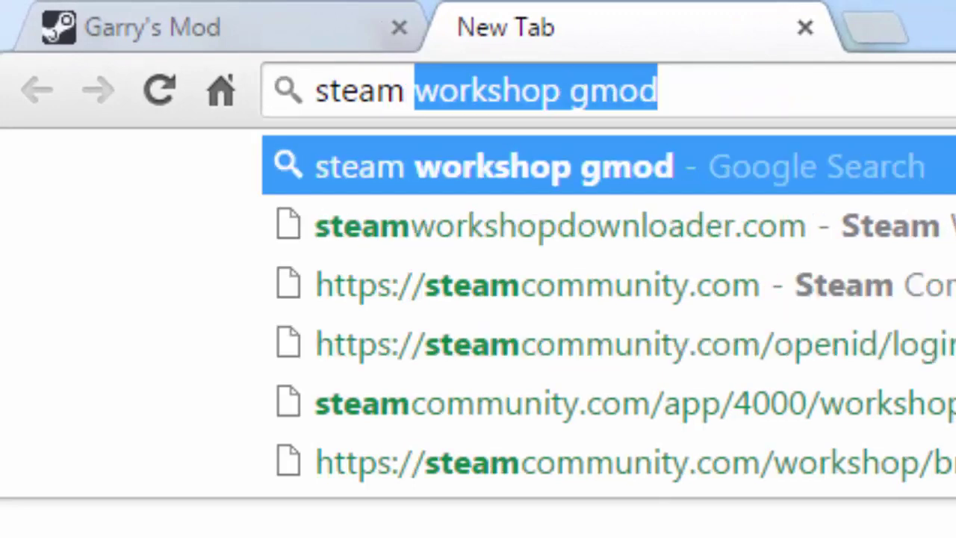
type("worksho")
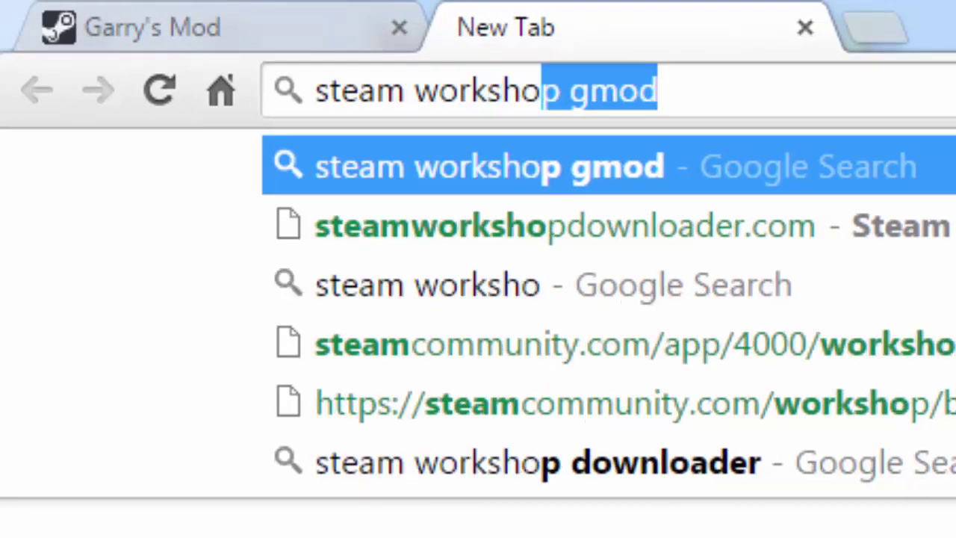
type("[p")
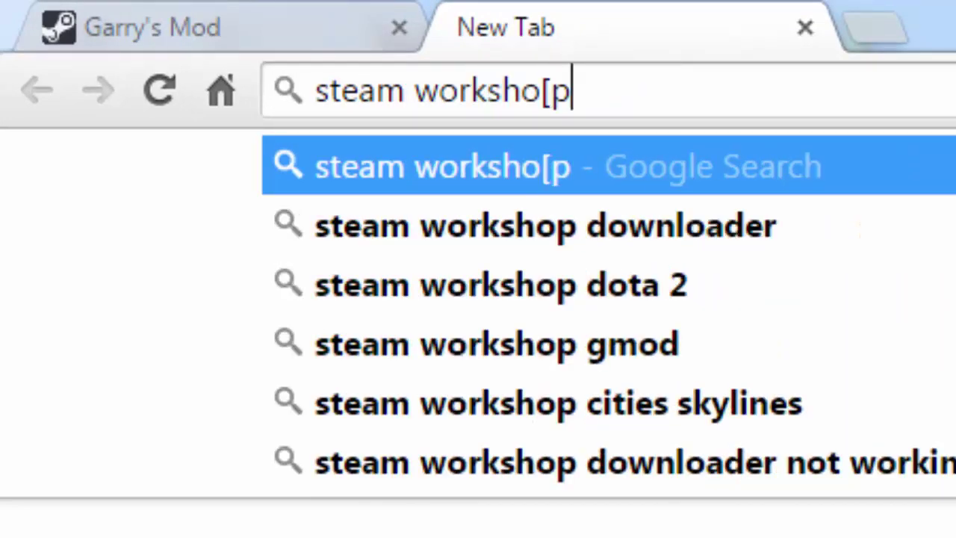
key("BackSpace")
key("BackSpace")
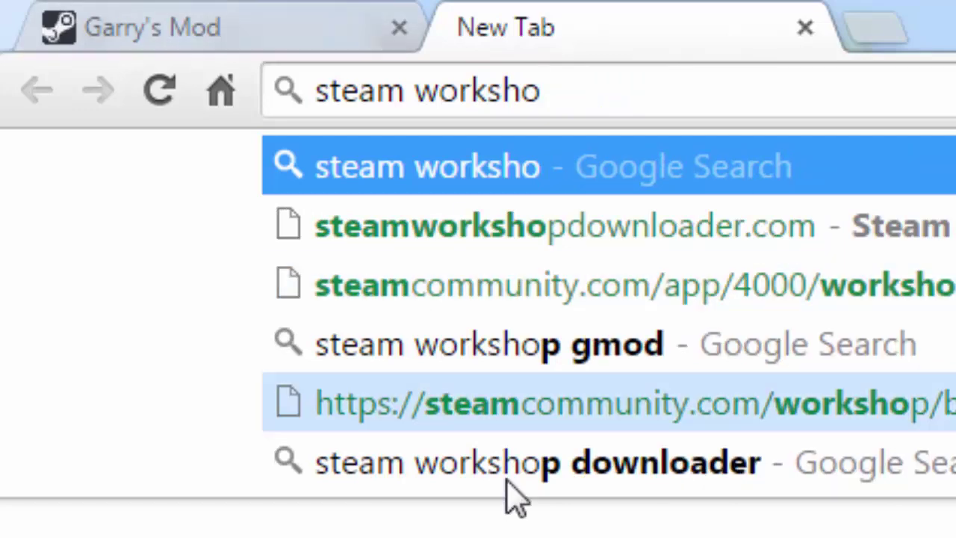
left_click(499, 467)
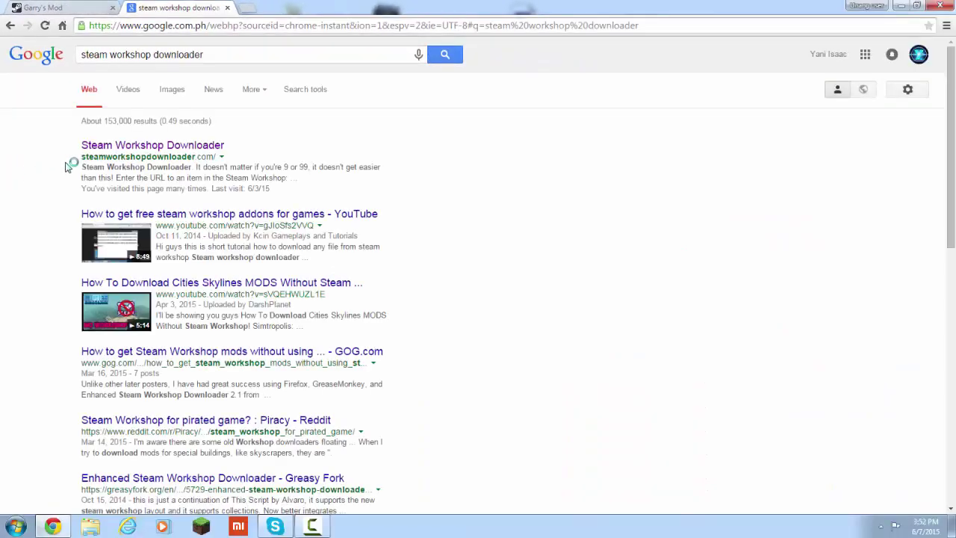
left_click(132, 145)
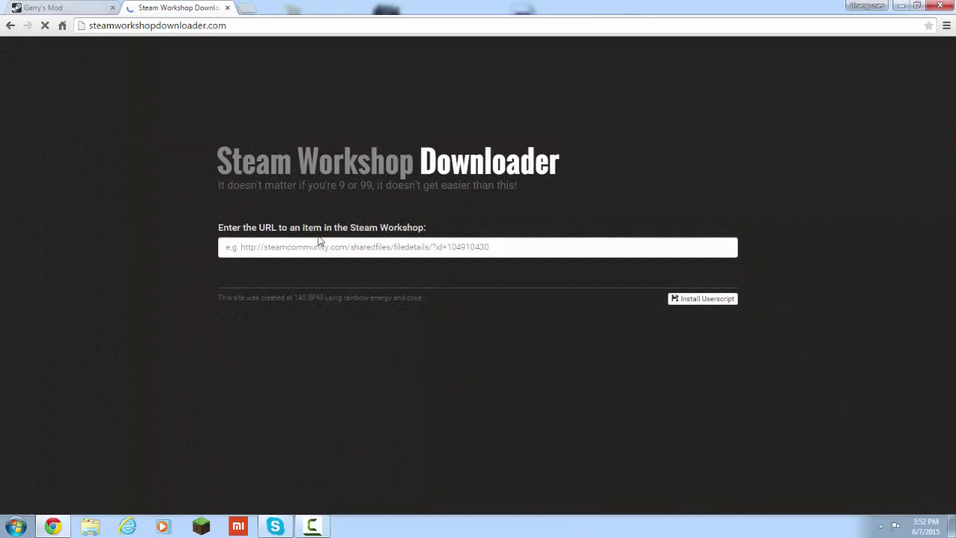
left_click(29, 9)
left_click(11, 26)
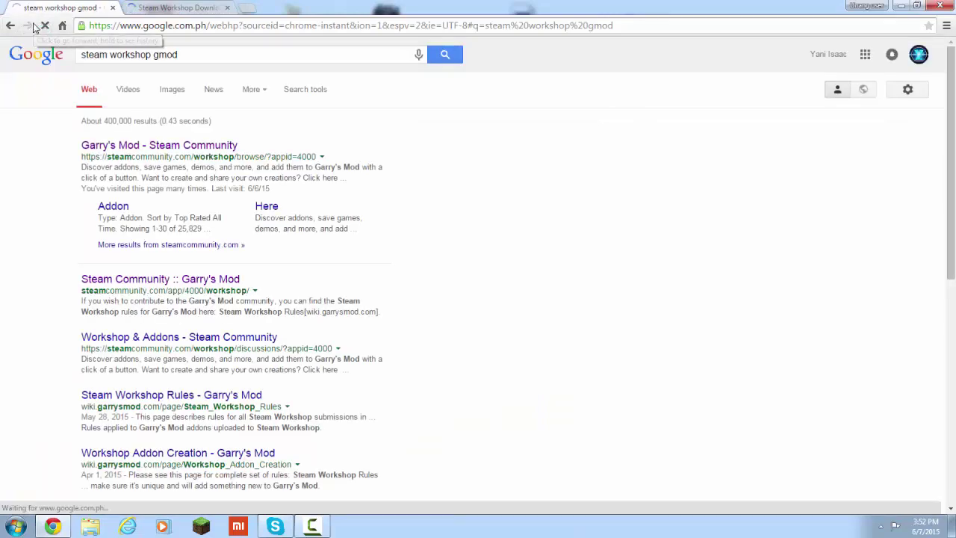
Step: Return to the Garry's Mod workshop list and open the Charizard Playermodel item
left_click(191, 146)
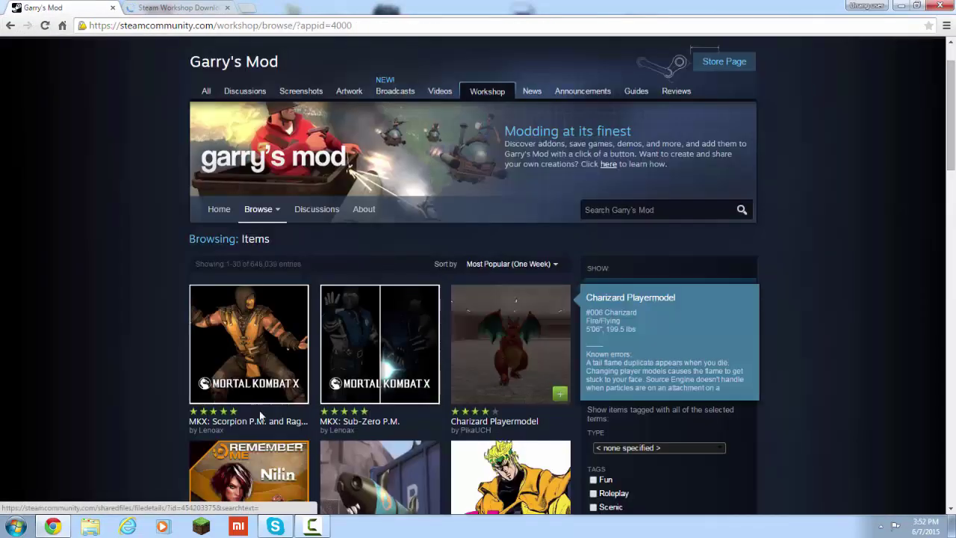
scroll(465, 263, "down", 2)
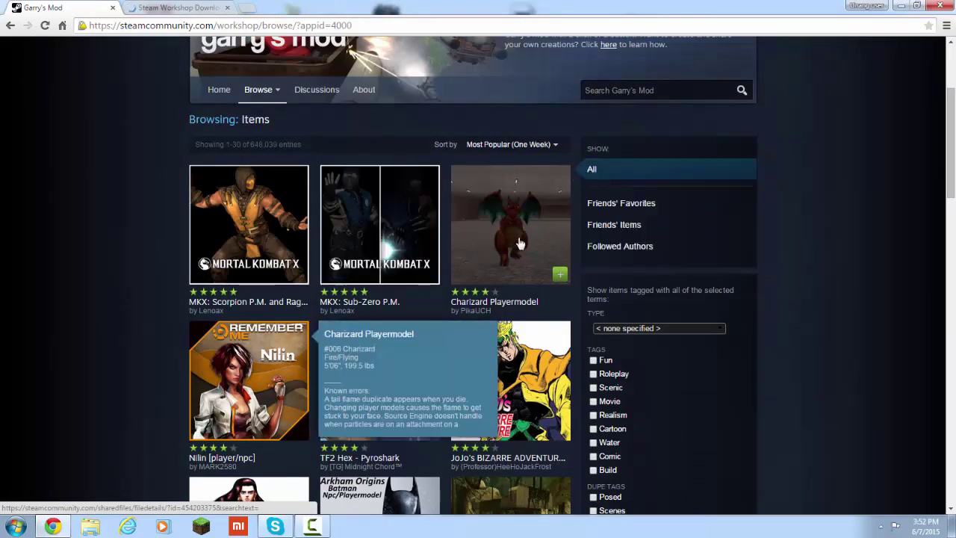
left_click(505, 329)
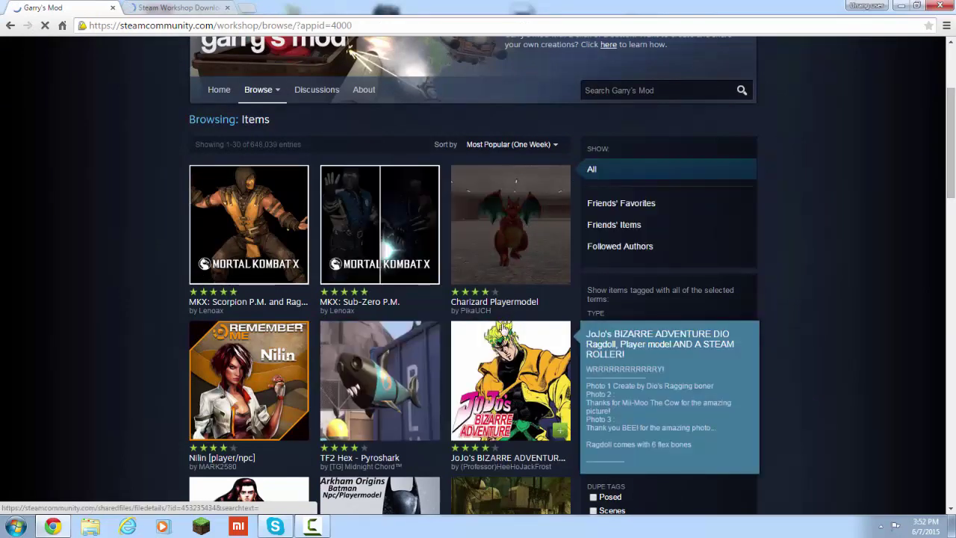
scroll(461, 314, "down", 2)
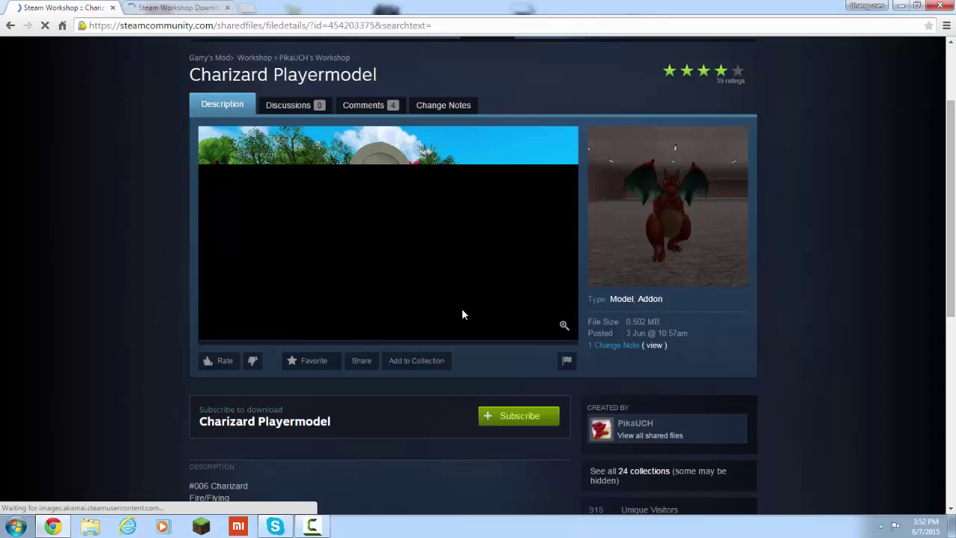
scroll(462, 315, "down", 3)
scroll(461, 315, "up", 3)
scroll(462, 315, "up", 2)
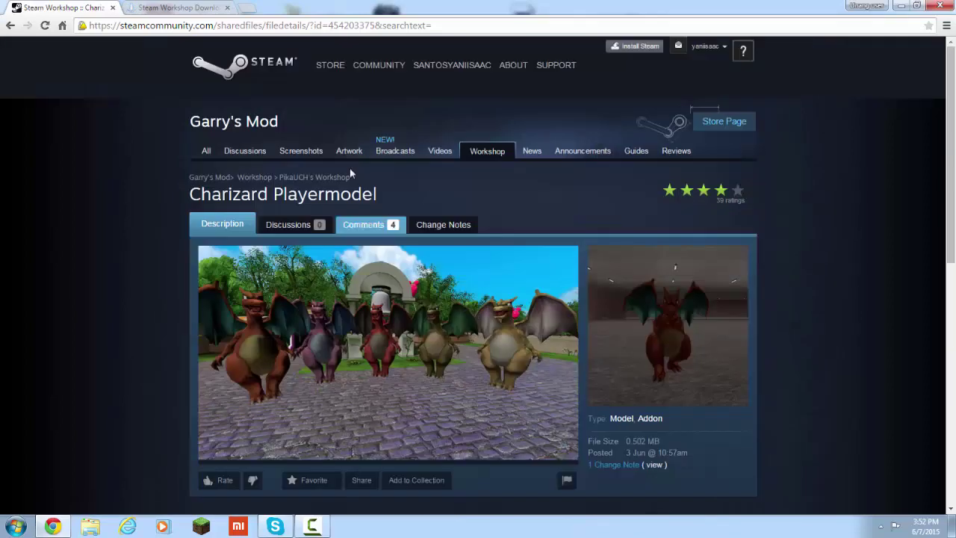
Step: Go back to the item list and reopen the Charizard Playermodel page
left_click(9, 26)
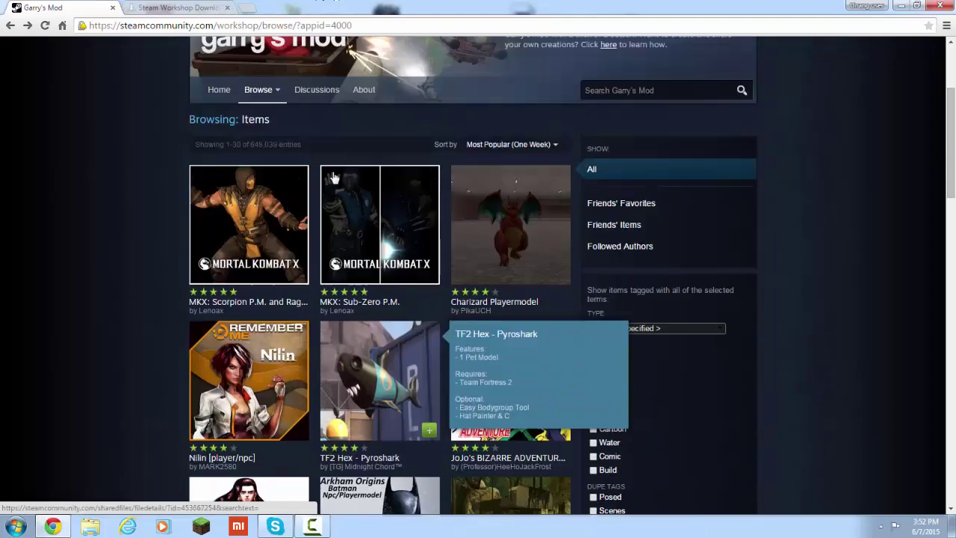
scroll(335, 177, "up", 1)
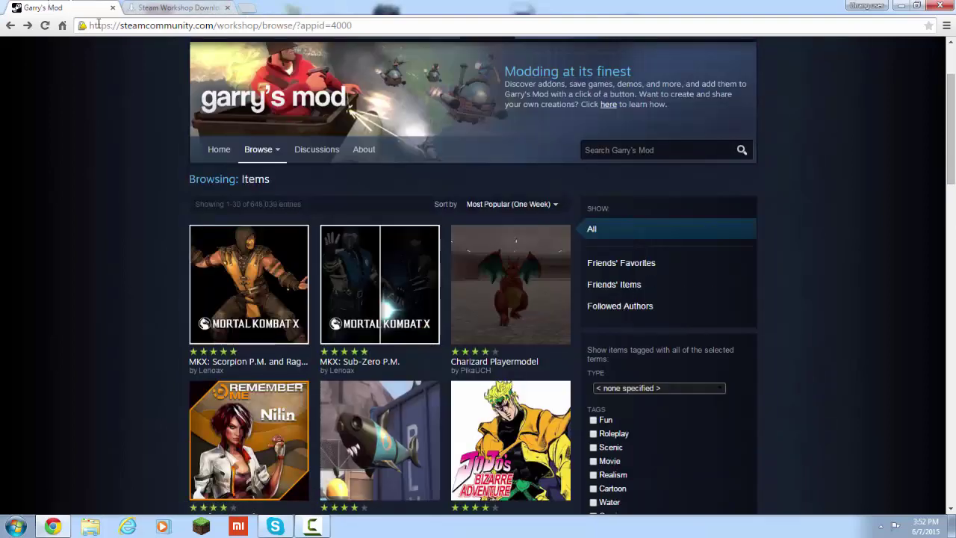
mouse_move(510, 224)
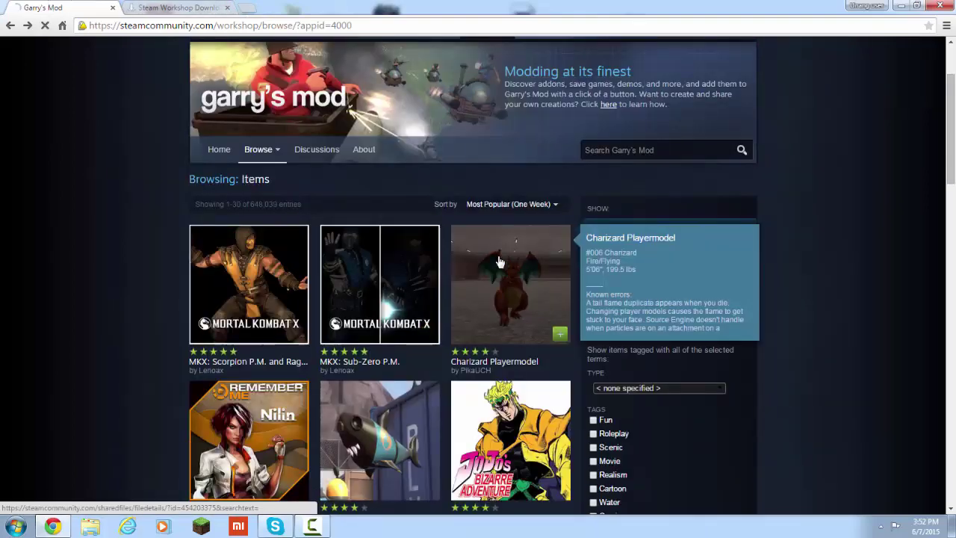
left_click(500, 261)
scroll(497, 263, "down", 1)
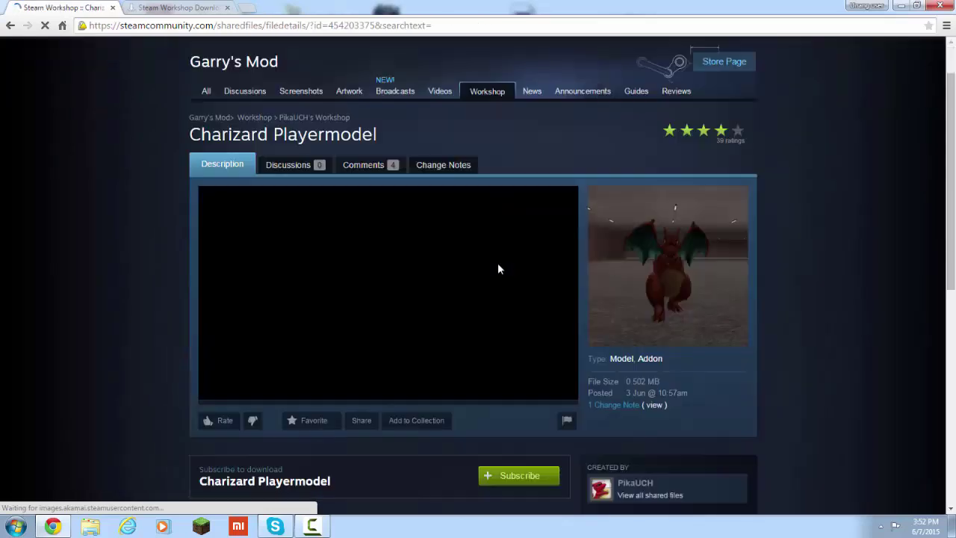
scroll(495, 262, "down", 1)
scroll(486, 254, "down", 2)
scroll(475, 253, "up", 3)
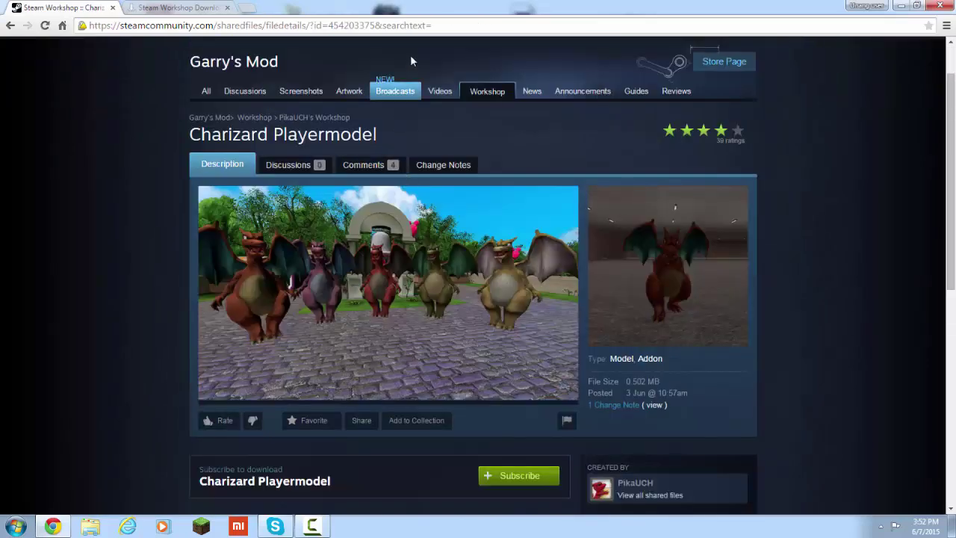
Step: Copy the Charizard Playermodel item page address
left_click(415, 26)
right_click(415, 25)
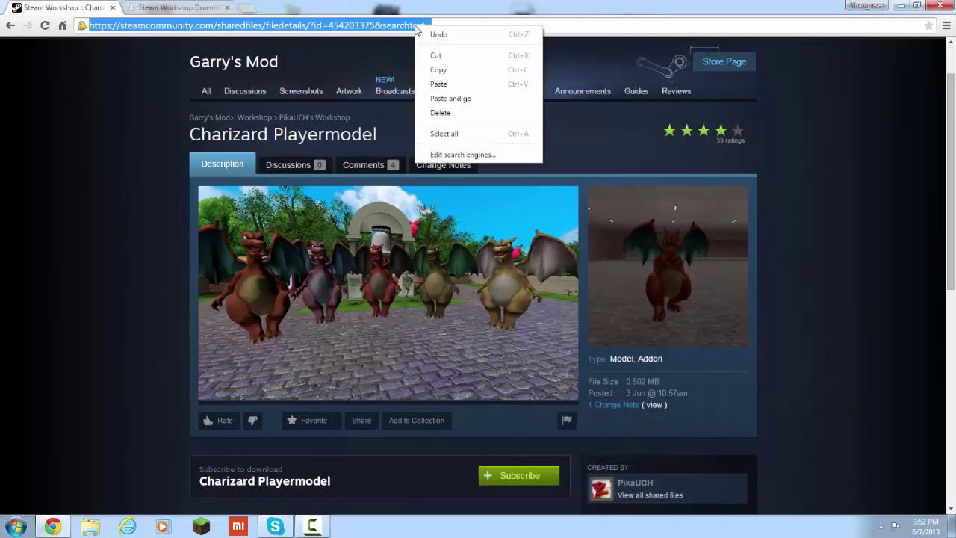
left_click(439, 70)
left_click(178, 7)
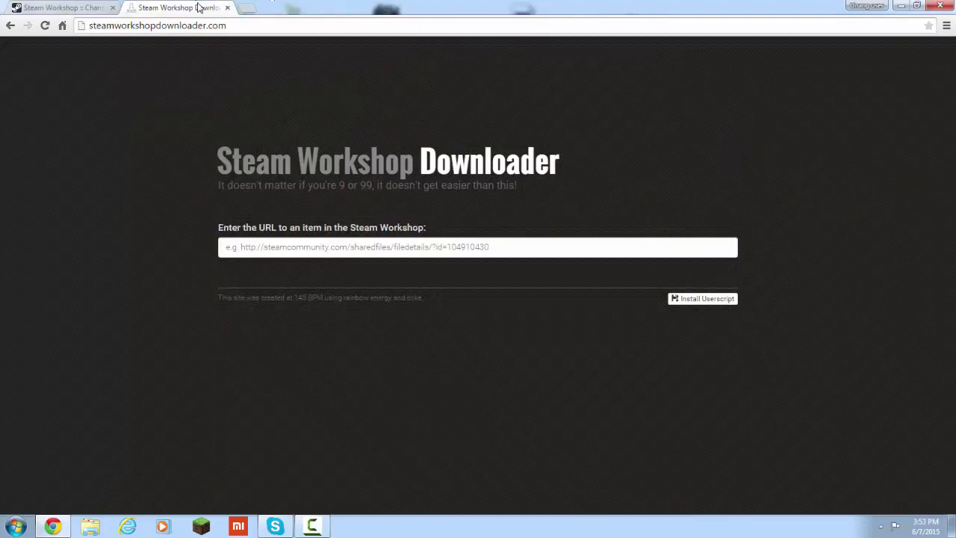
Step: Paste the Charizard address into Steam Workshop Downloader and download the addon
left_click_drag(258, 227, 275, 243)
left_click(276, 244)
right_click(275, 242)
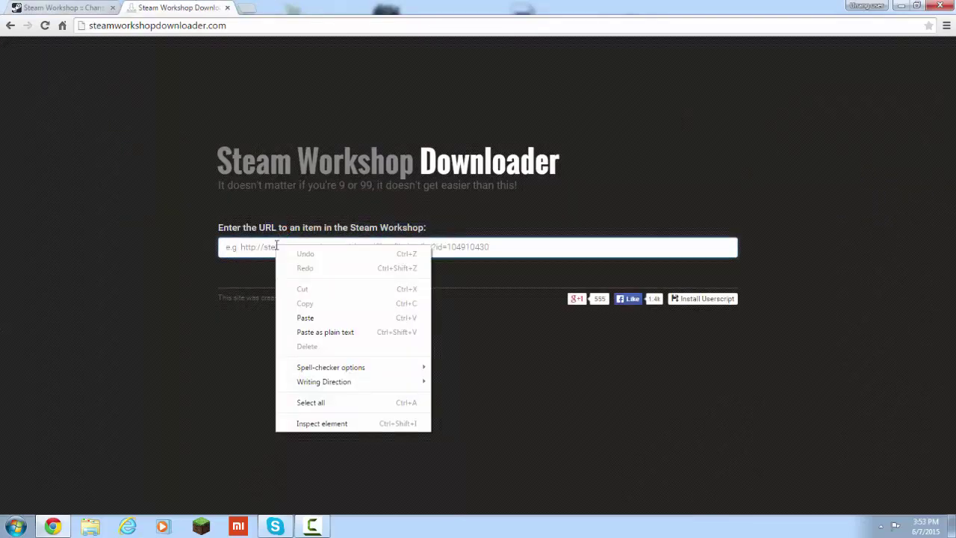
left_click(306, 318)
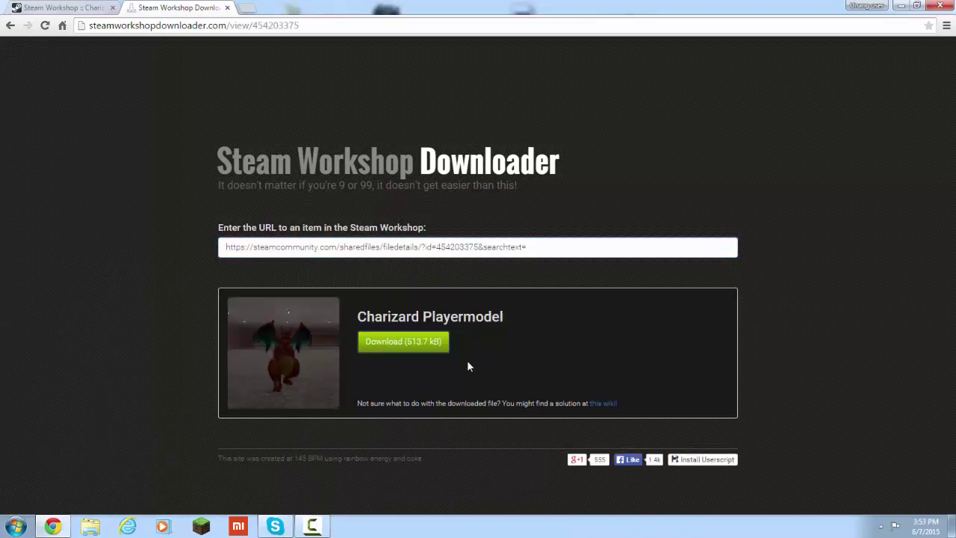
left_click(396, 346)
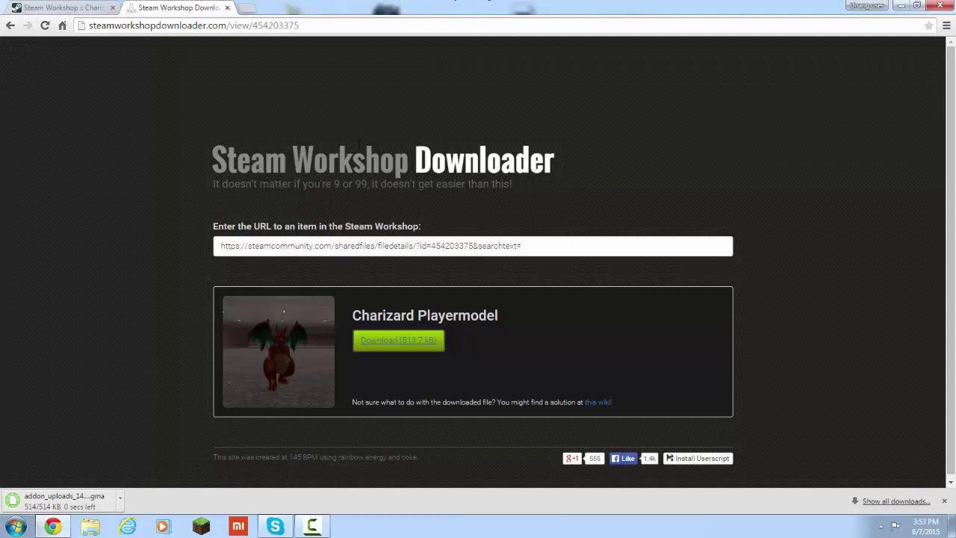
Step: Drag the downloaded .gma file onto the desktop and try 7-Zip Extract Here on it
mouse_move(435, 2)
left_mouse_down()
mouse_move(534, 43)
mouse_move(774, 68)
left_mouse_up()
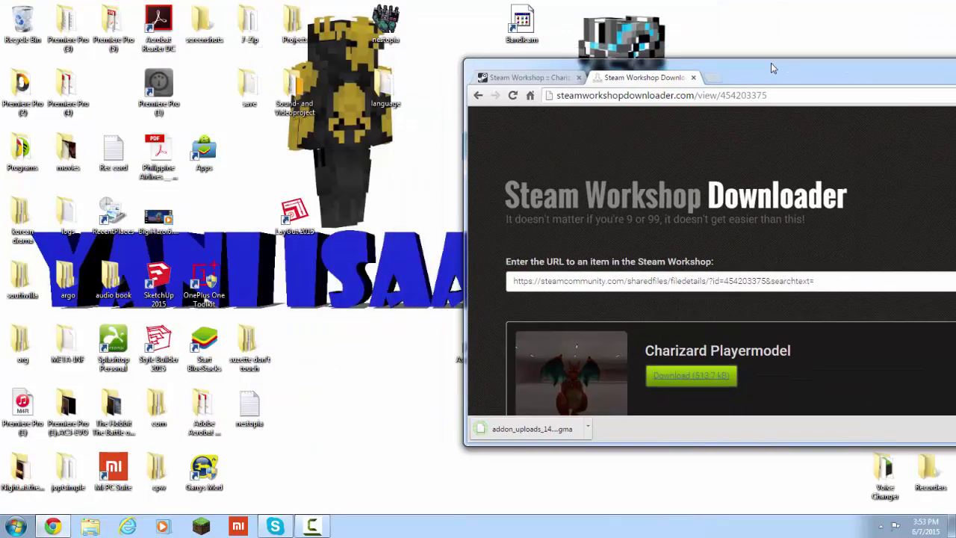
left_click_drag(521, 424, 376, 318)
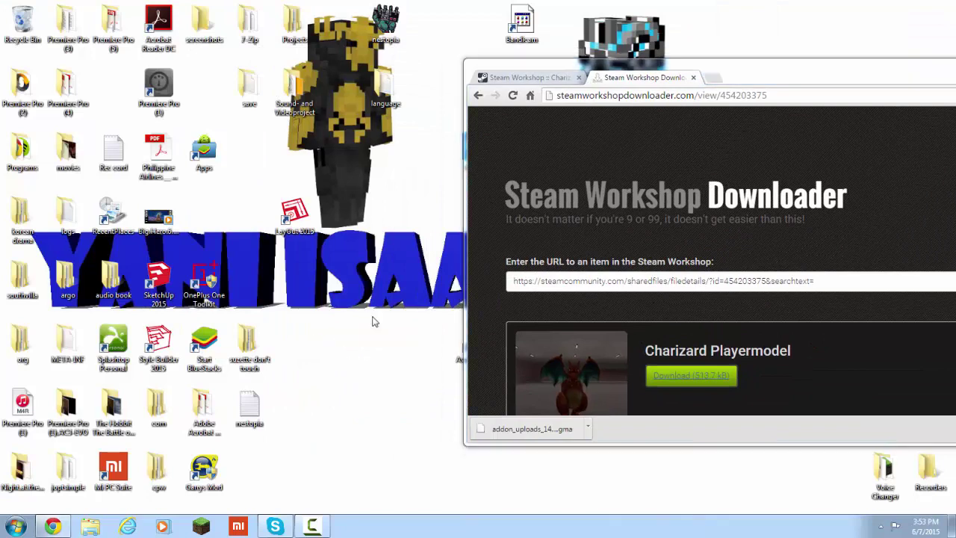
right_click(383, 295)
mouse_move(410, 63)
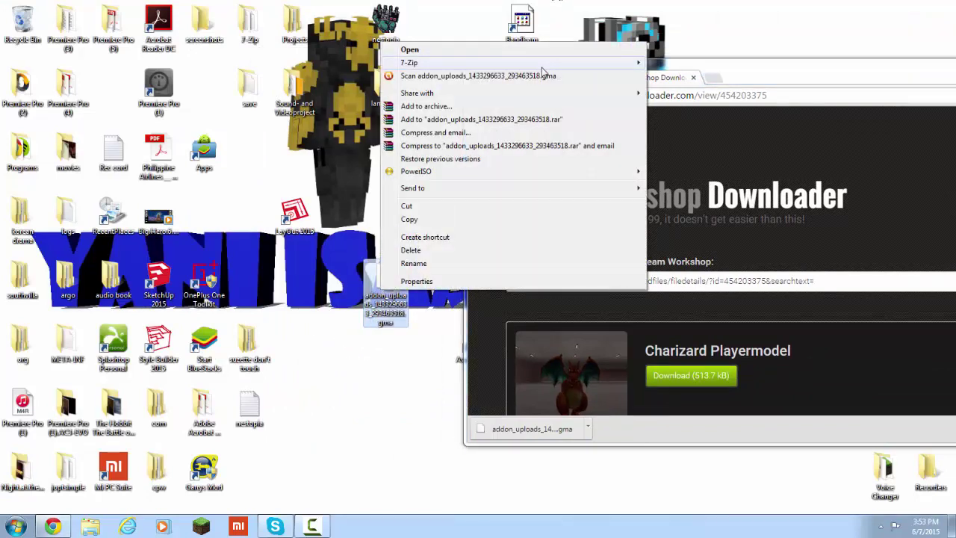
left_click(704, 103)
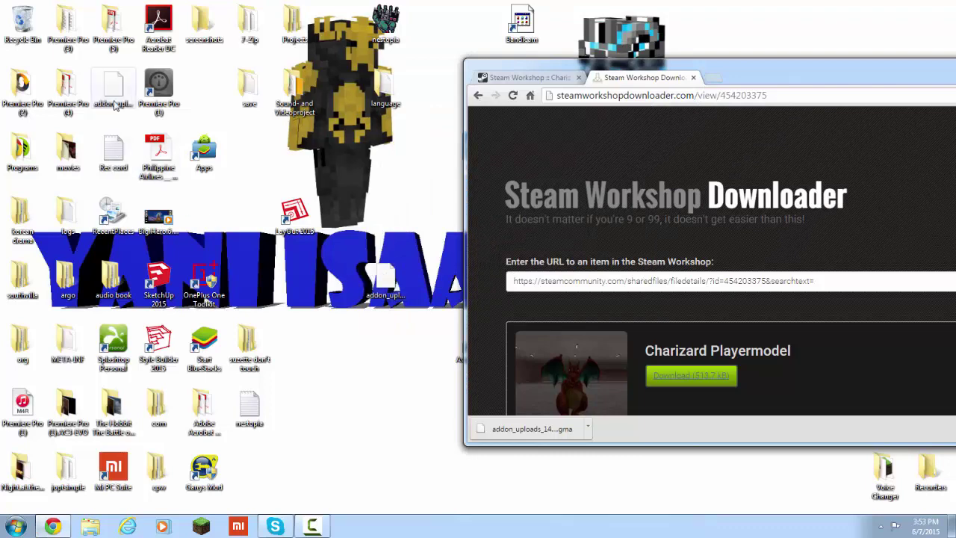
Step: Delete the extra copy of the addon file from the desktop
left_click(327, 318)
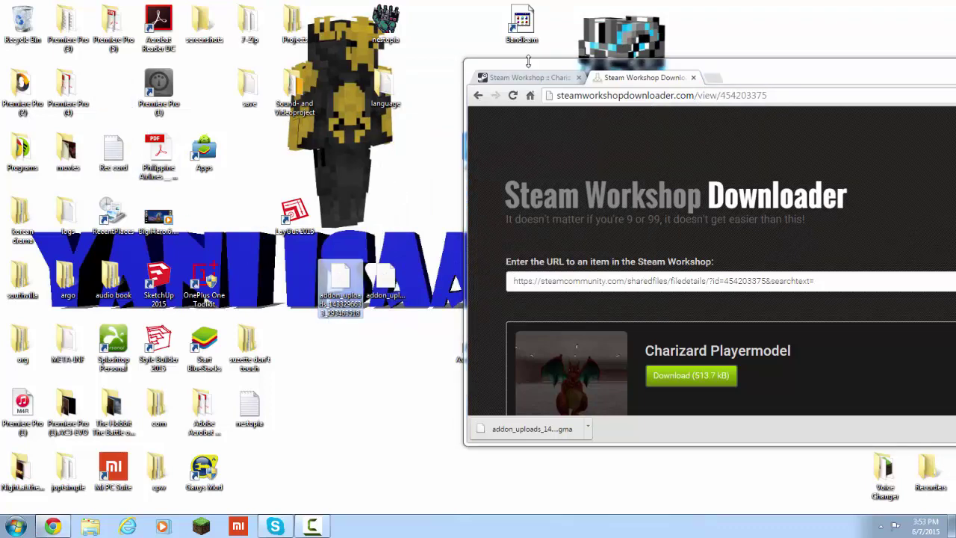
left_click_drag(529, 61, 566, 201)
right_click(381, 287)
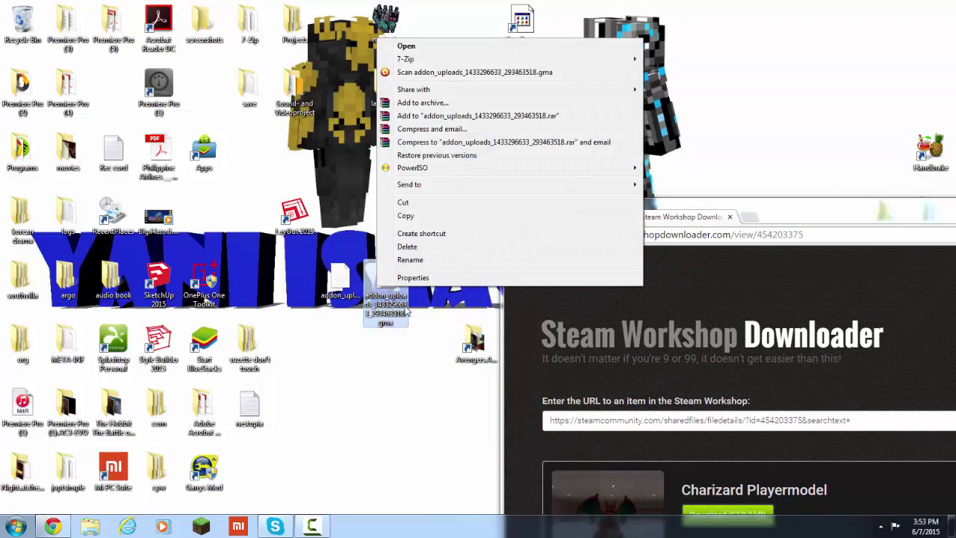
left_click(407, 246)
Step: Confirm the duplicate's deletion, then run GWTool and drop the .gma onto it to extract
left_click(515, 312)
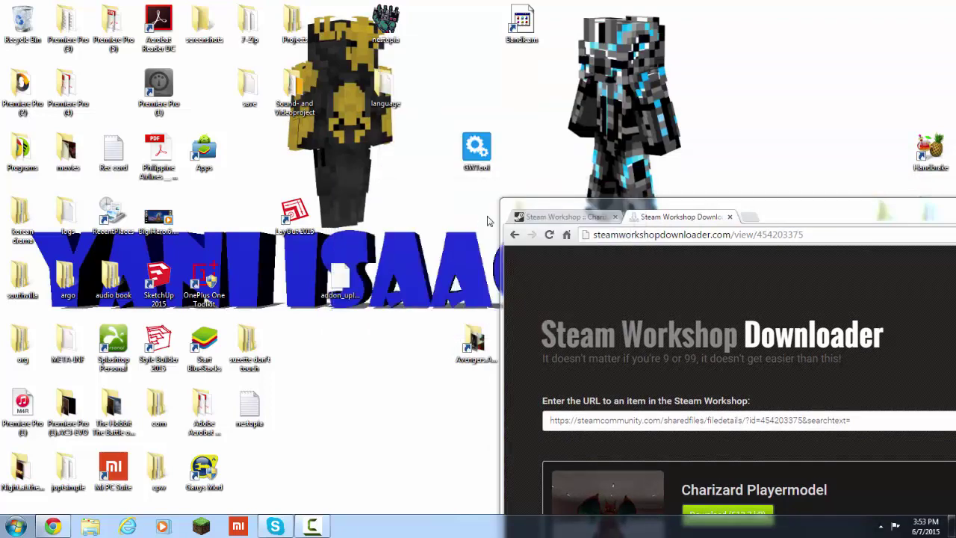
double_click(476, 166)
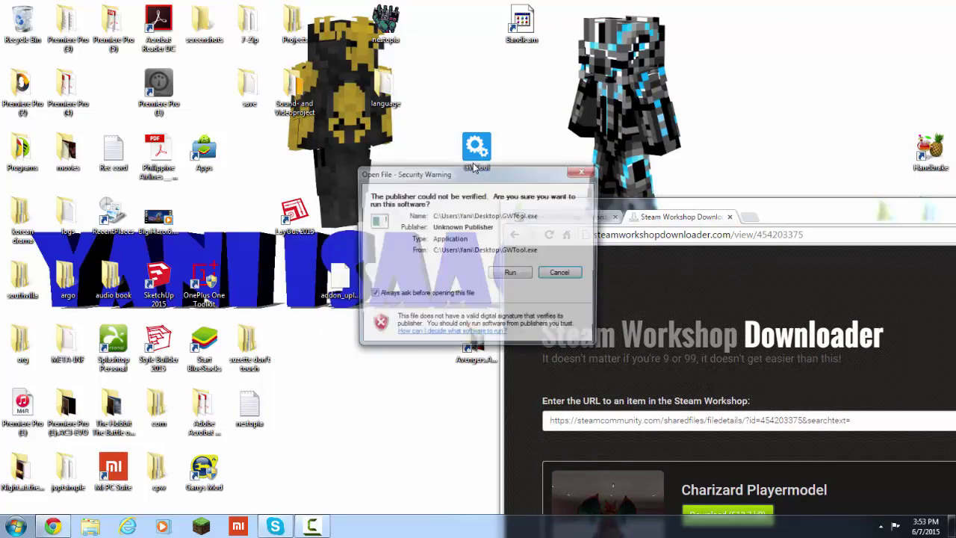
left_click(502, 276)
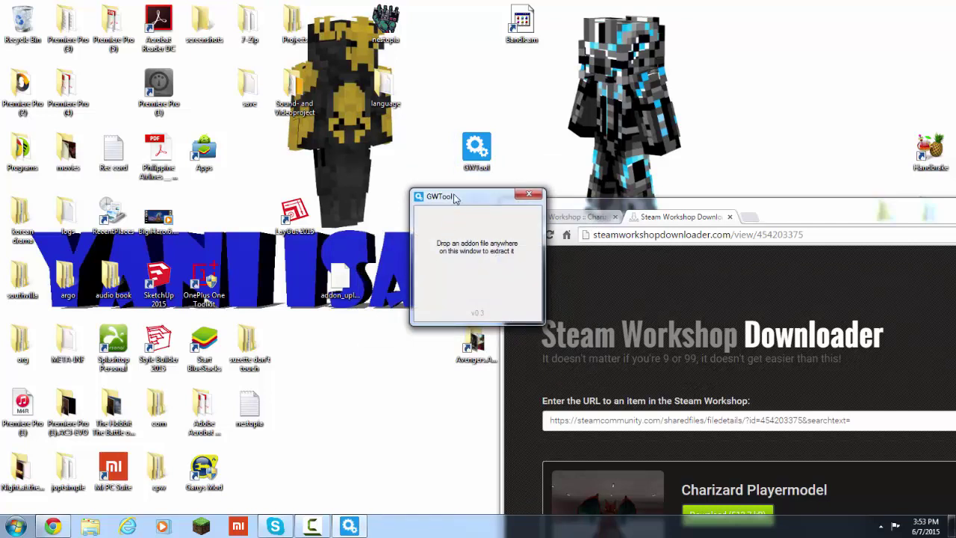
left_click_drag(454, 198, 451, 196)
mouse_move(340, 276)
left_mouse_down()
mouse_move(370, 276)
mouse_move(344, 299)
mouse_move(471, 290)
left_mouse_up()
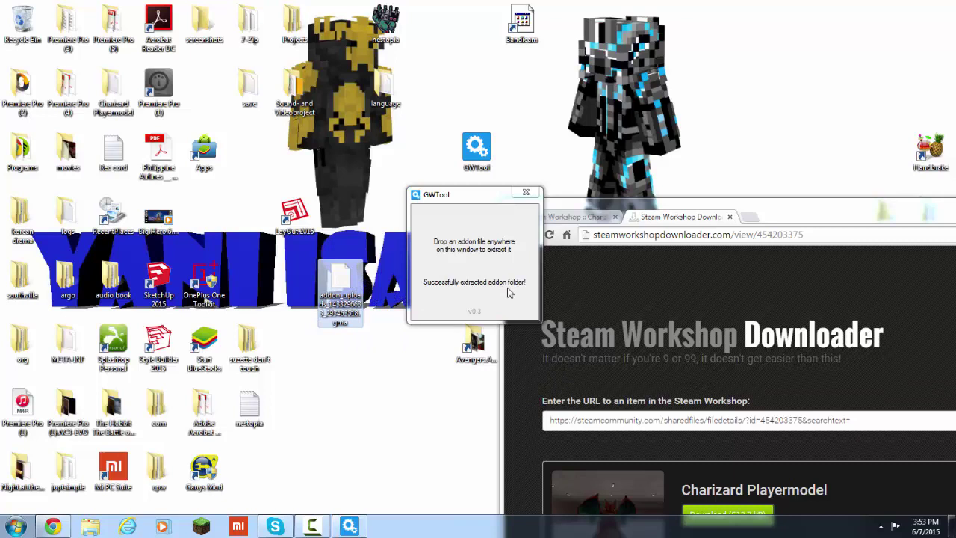
Step: Reposition the extracted Charizard Playermodel folder and delete the leftover .gma file
left_click_drag(113, 91, 313, 362)
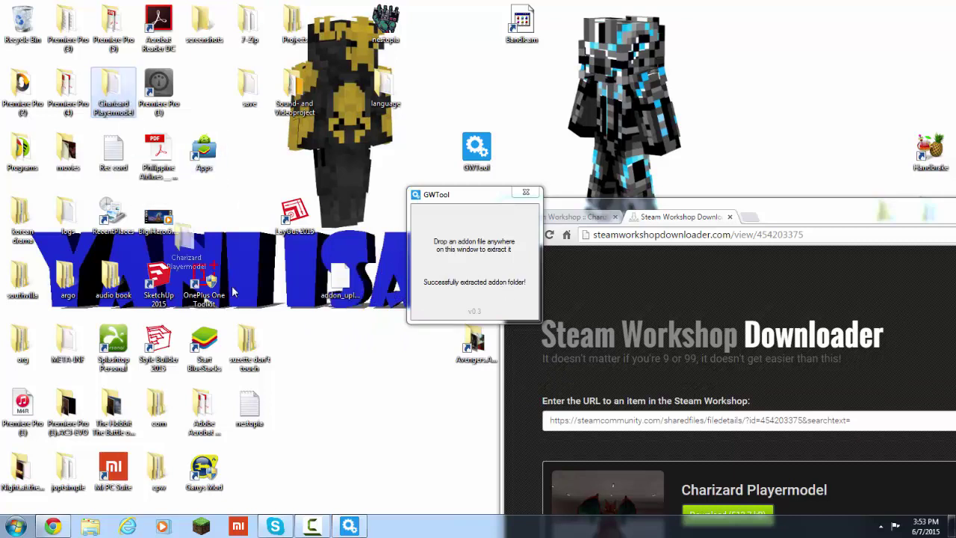
right_click(329, 284)
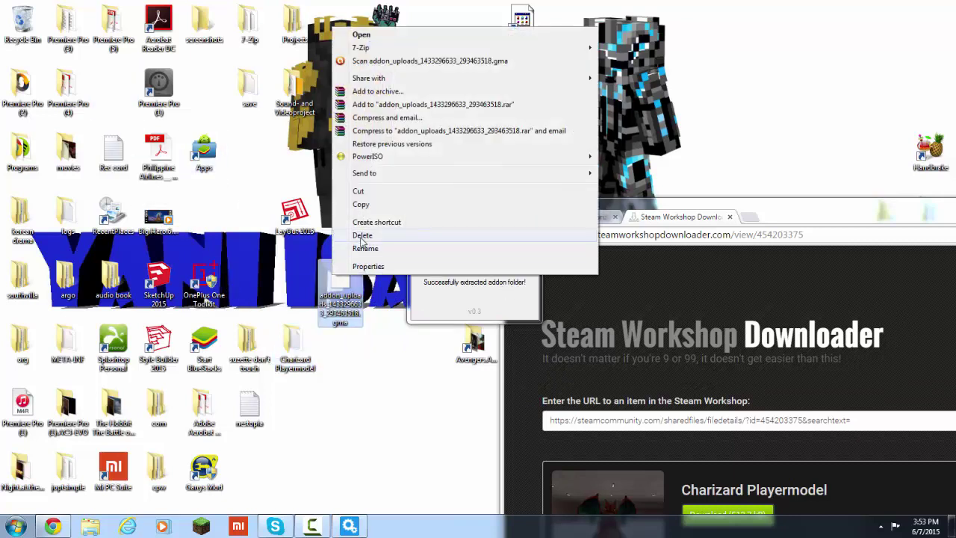
left_click(449, 240)
left_click(517, 310)
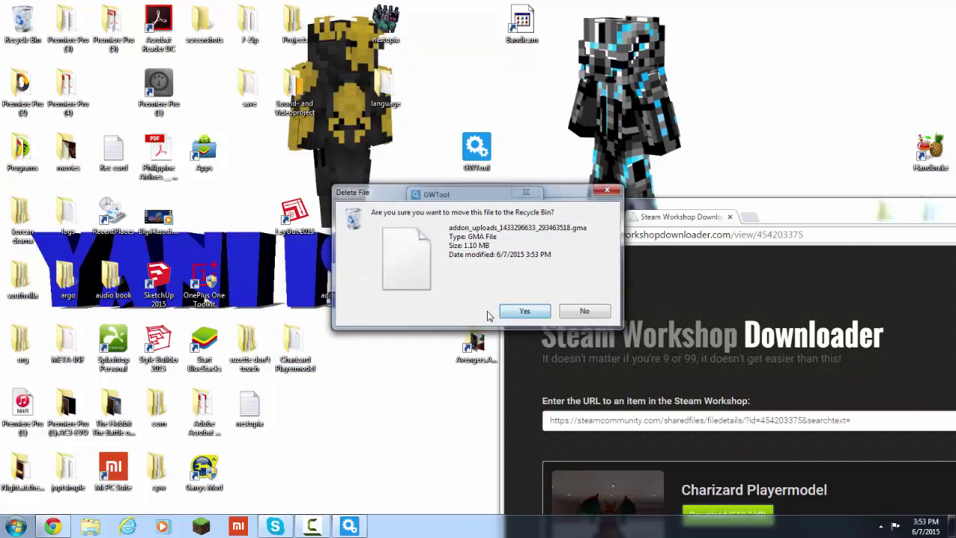
Step: Browse the computer to the Strogino CS Portal folder in Program Files
key("super")
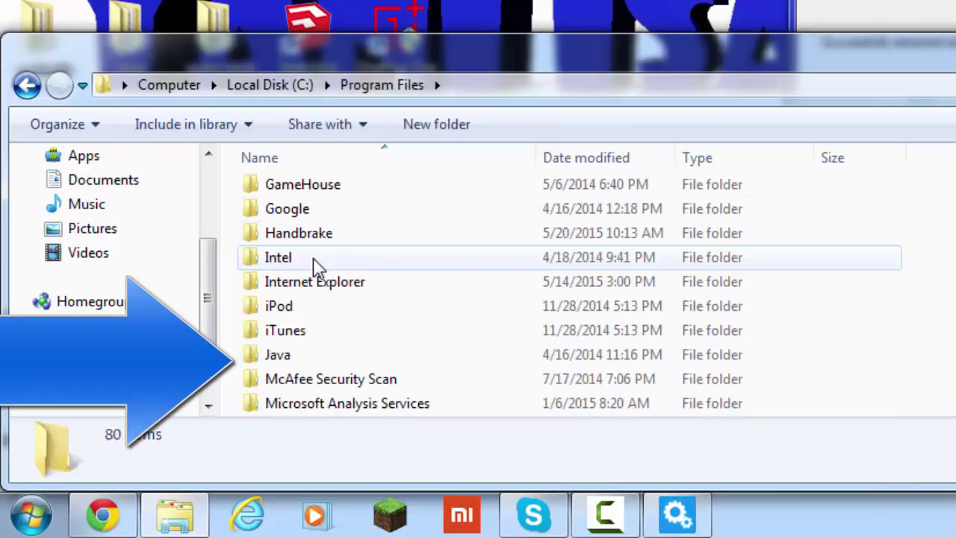
scroll(316, 266, "down", 4)
scroll(319, 273, "down", 4)
scroll(324, 309, "down", 2)
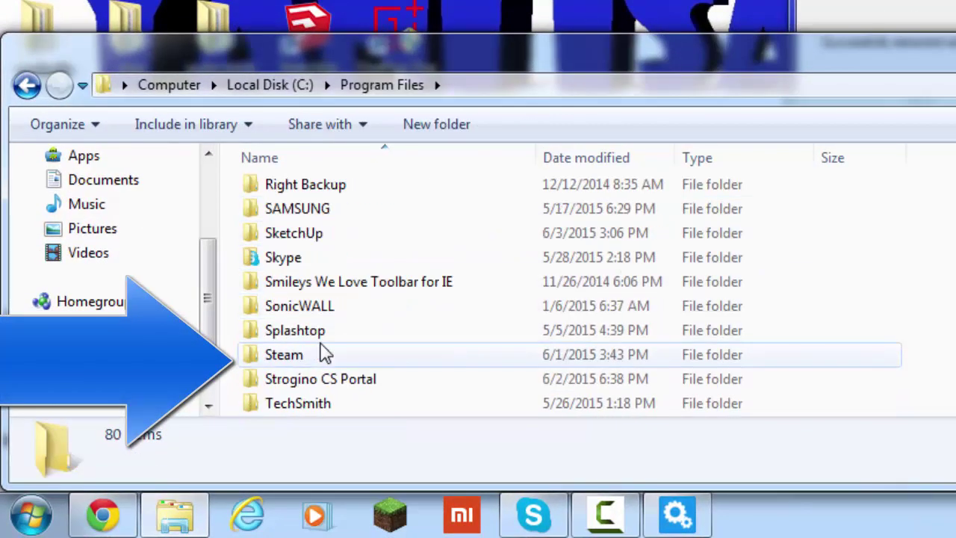
left_click(322, 387)
double_click(342, 385)
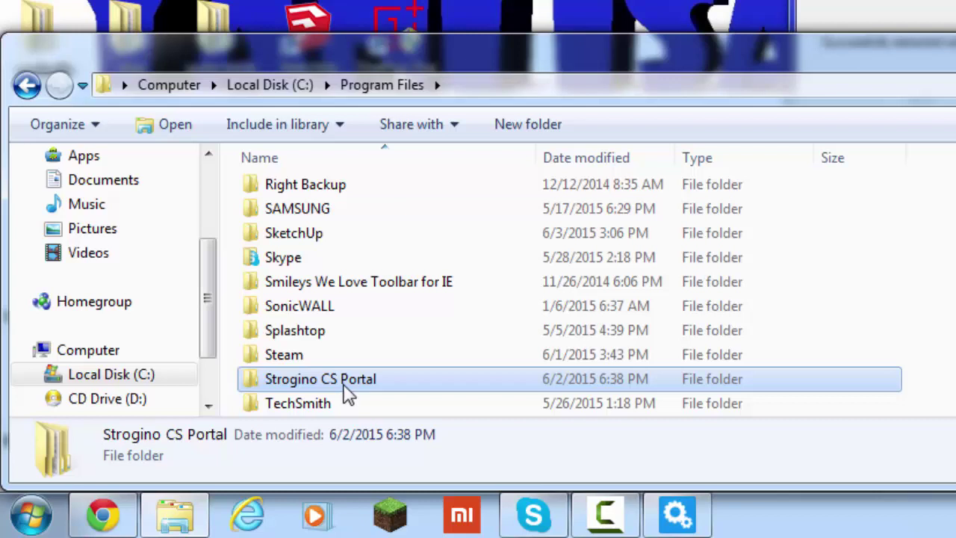
Step: Move the Charizard Playermodel folder into Garrys Mod\garrysmod\addons with admin approval, then close Explorer
double_click(427, 196)
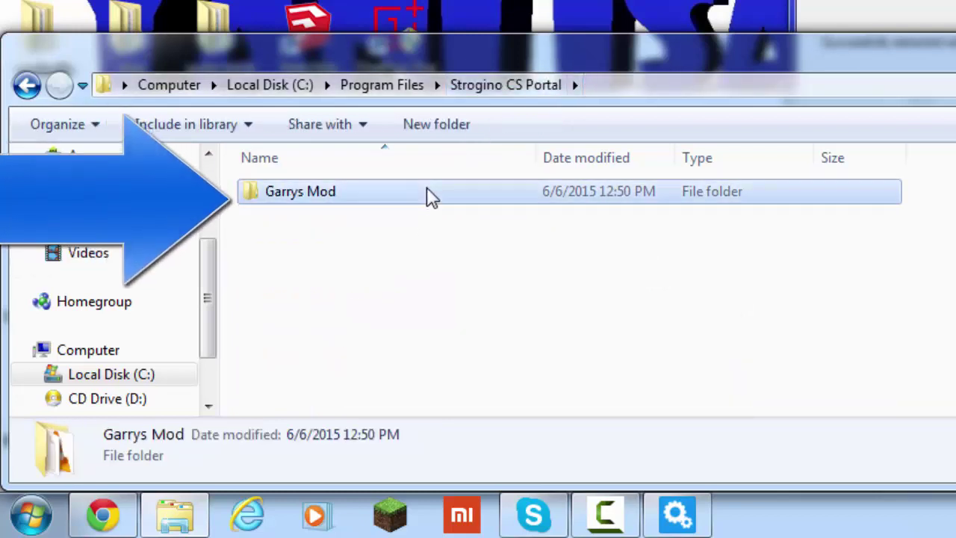
left_click(390, 260)
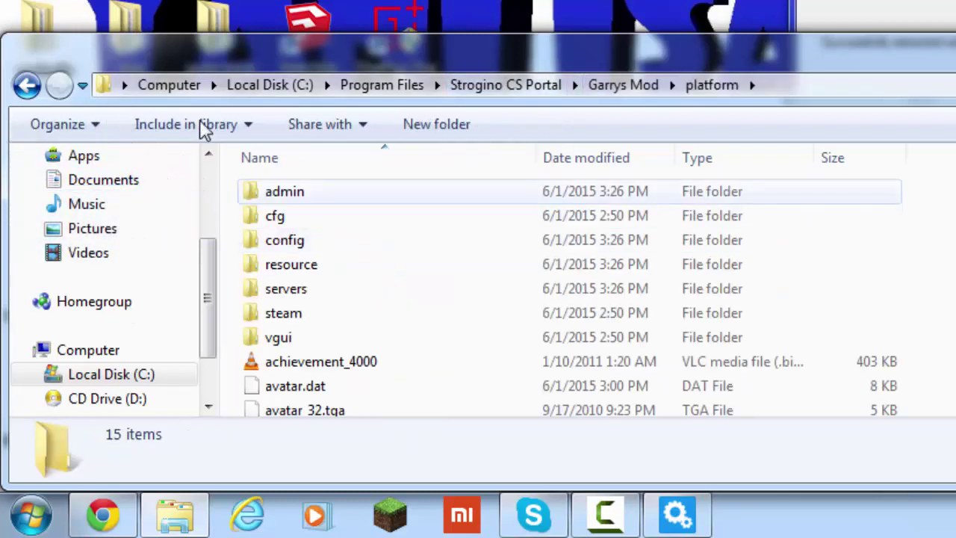
left_click(25, 85)
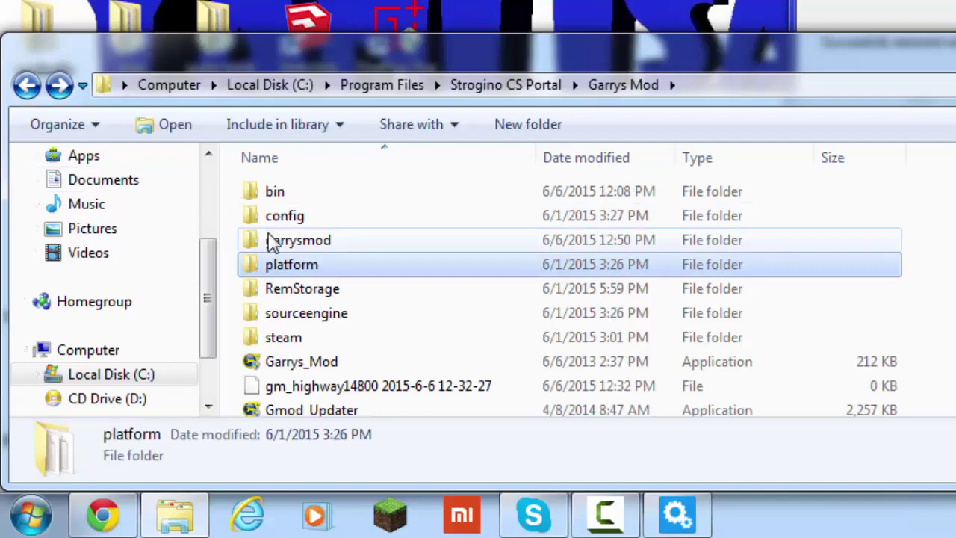
double_click(273, 240)
double_click(263, 195)
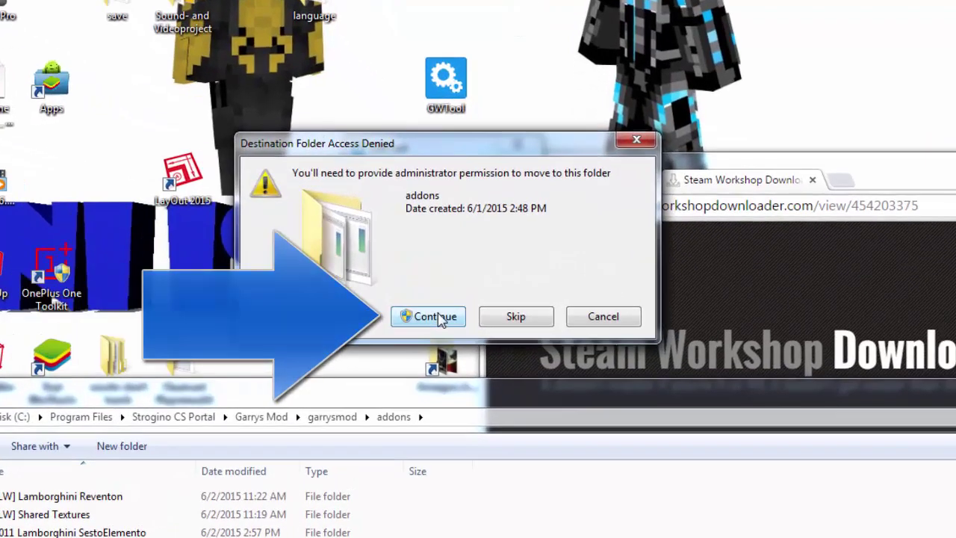
left_click(441, 318)
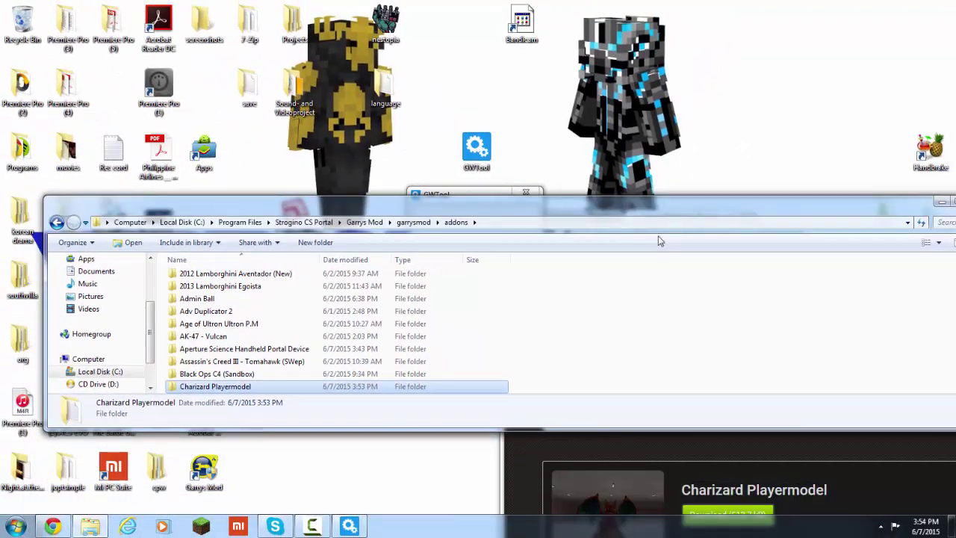
left_click_drag(825, 214, 590, 320)
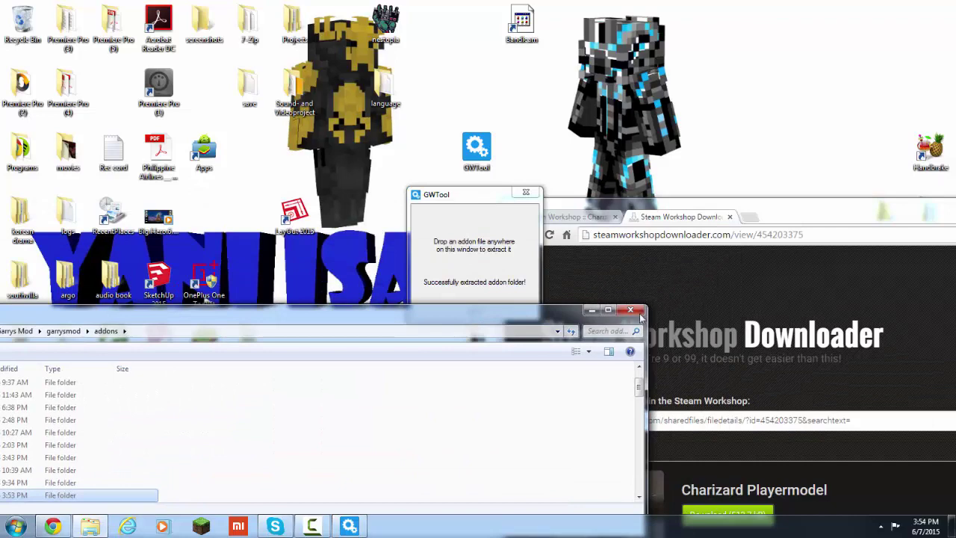
left_click(640, 319)
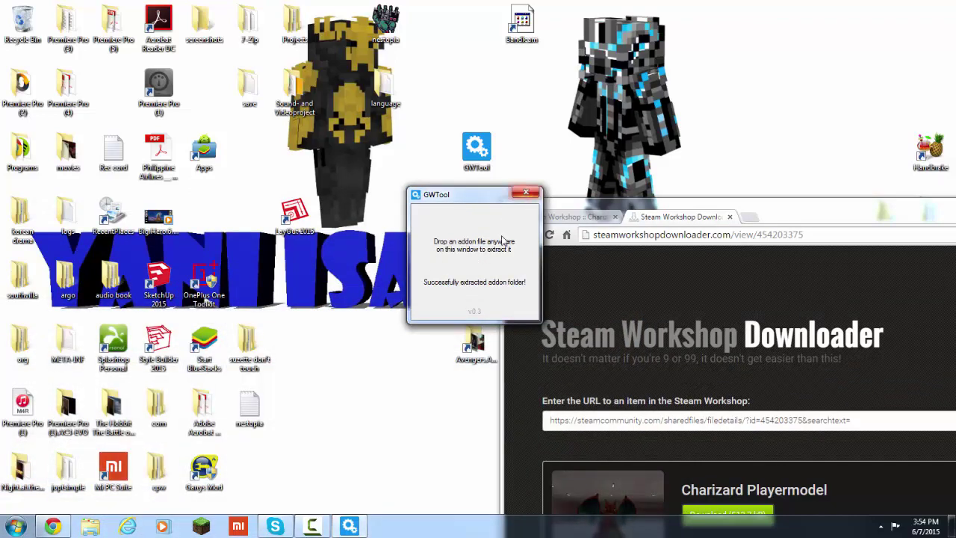
Step: Close the Chrome window and move GWTool's extraction-success window to the right
left_click(401, 525)
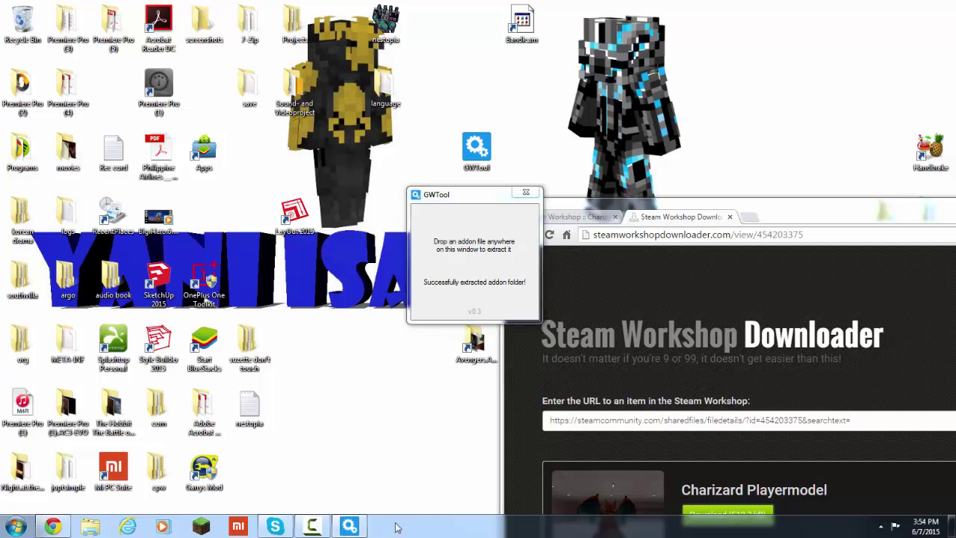
left_click(17, 527)
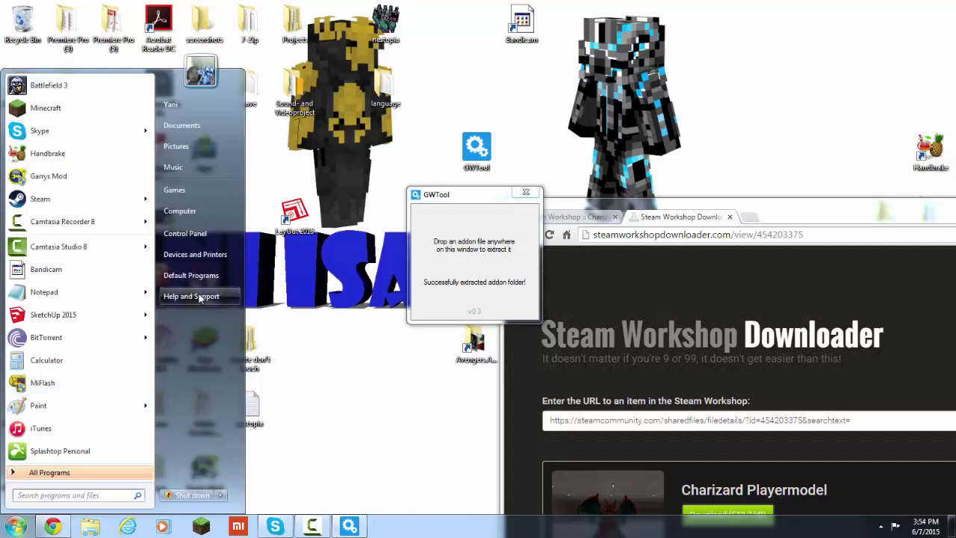
left_click(16, 527)
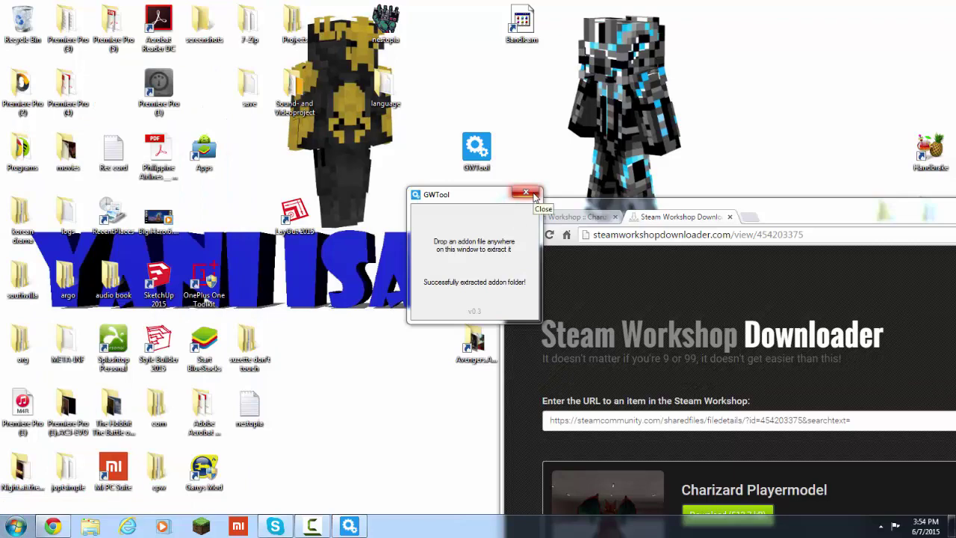
mouse_move(874, 218)
left_mouse_down()
mouse_move(787, 56)
mouse_move(611, 142)
left_mouse_up()
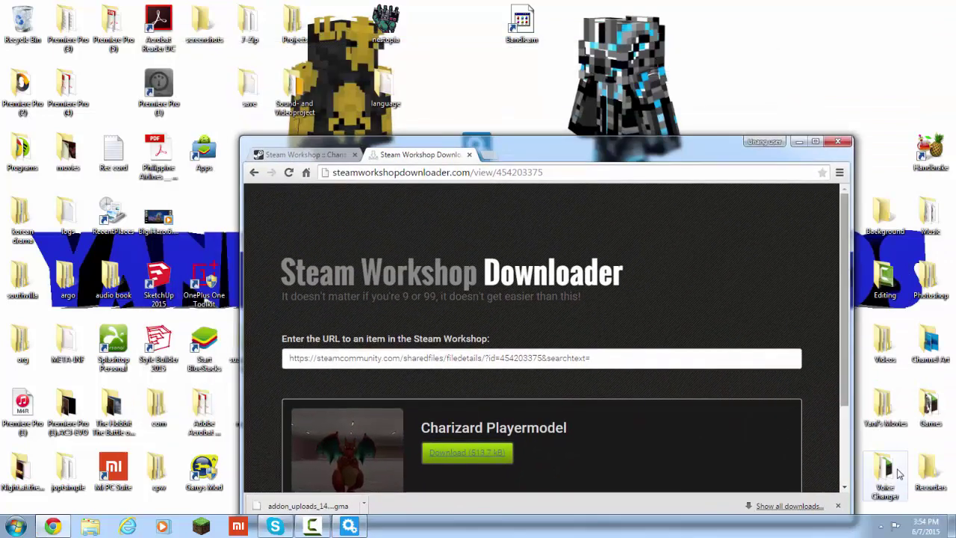
left_click(848, 146)
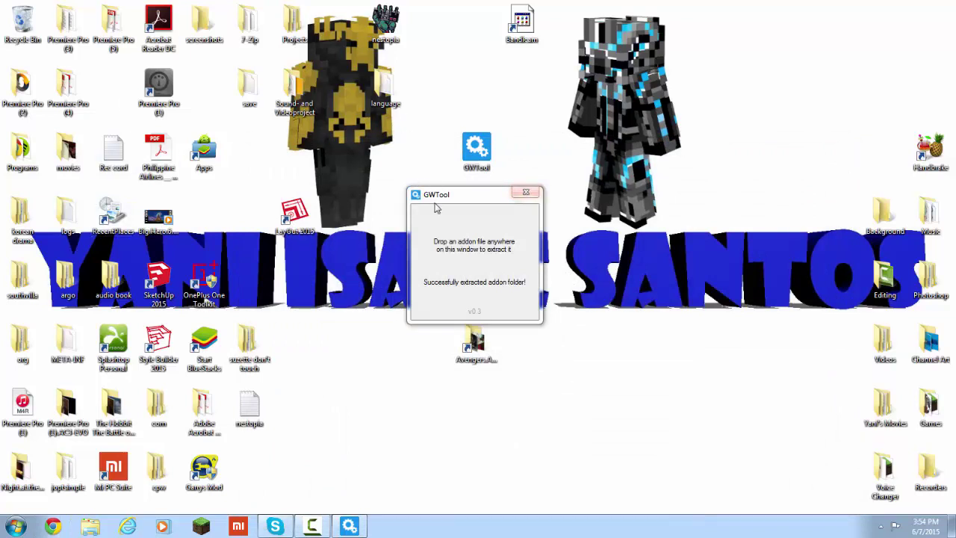
left_click_drag(441, 226, 565, 216)
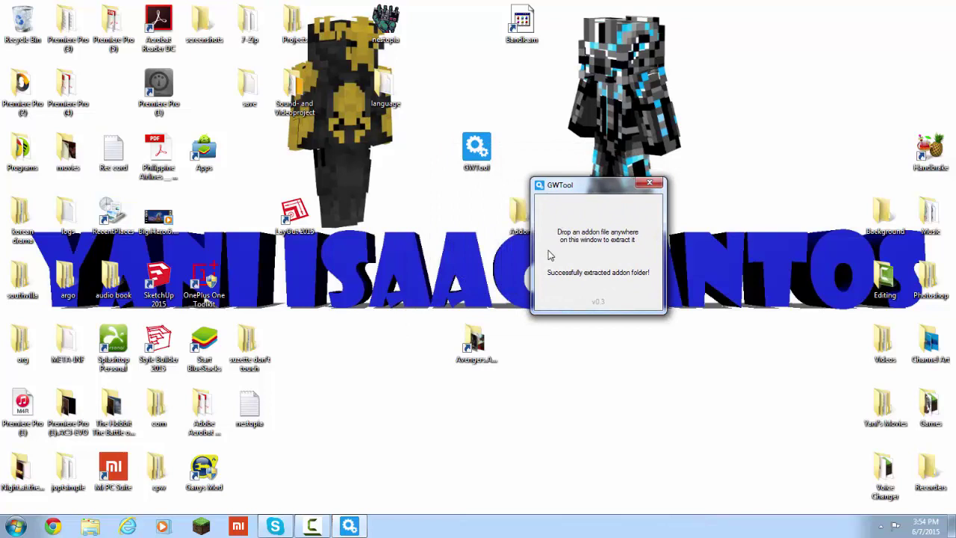